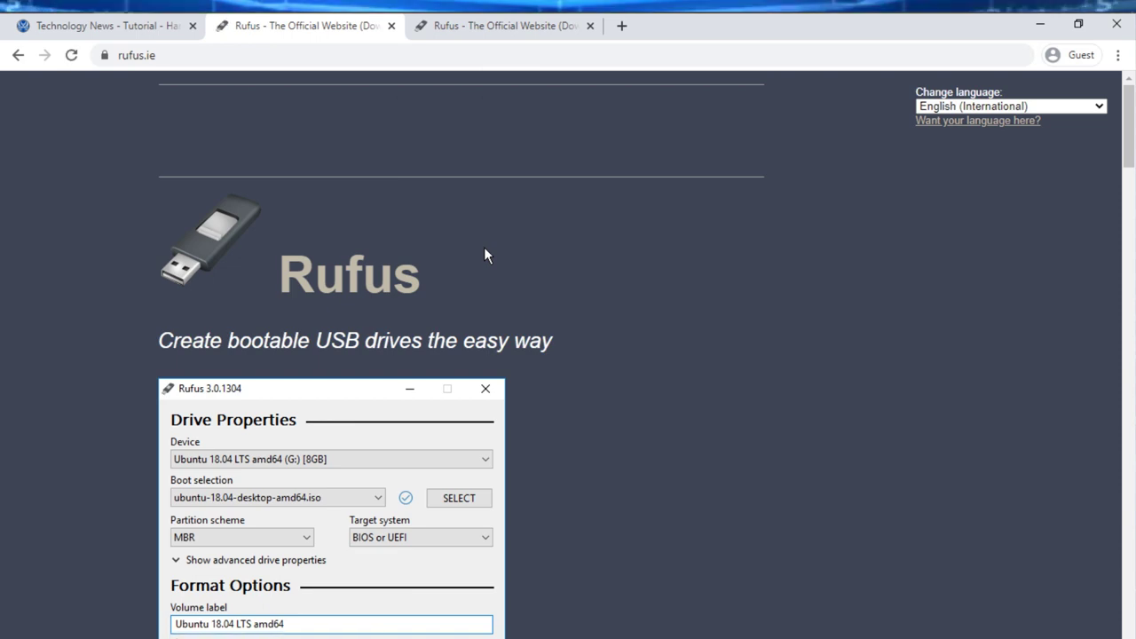
- Download Rufus 3.10 from the rufus.ie Download section and run rufus-3.10.exe
{"action": "scroll", "coordinate": [485, 249], "scroll_direction": "down", "scroll_amount": 7}
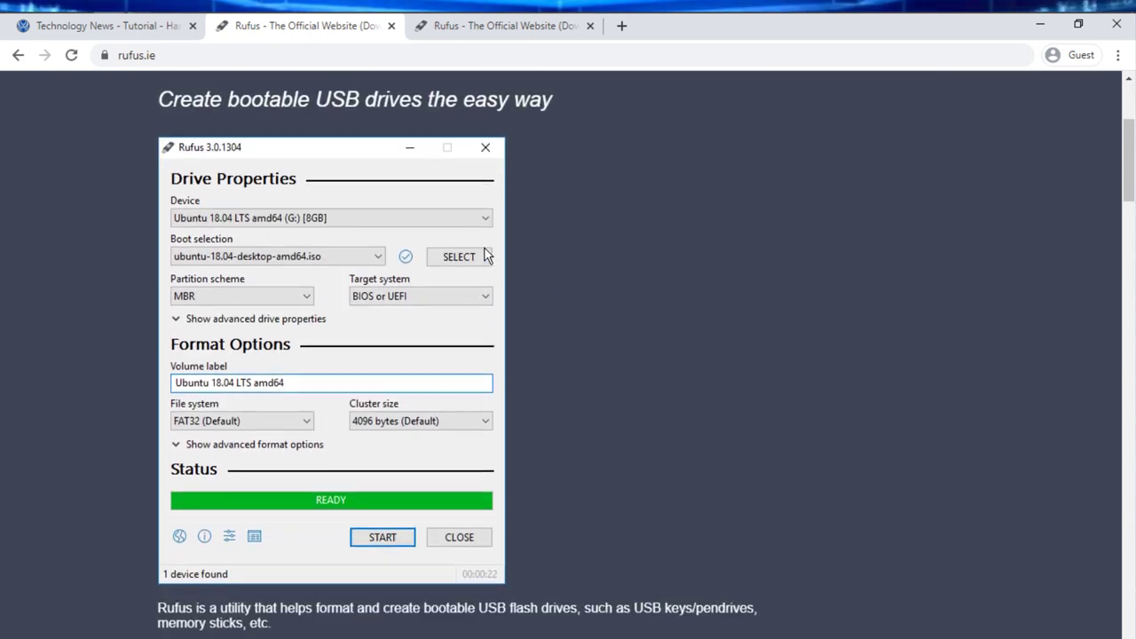
{"action": "scroll", "coordinate": [484, 247], "scroll_direction": "down", "scroll_amount": 5}
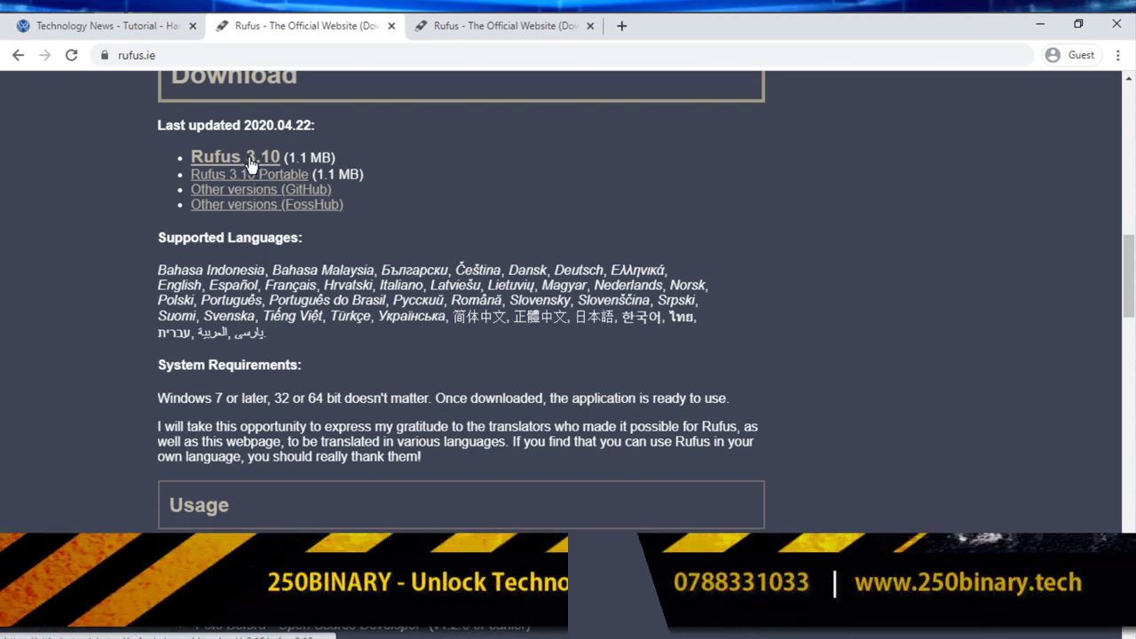
{"action": "left_click", "coordinate": [251, 163]}
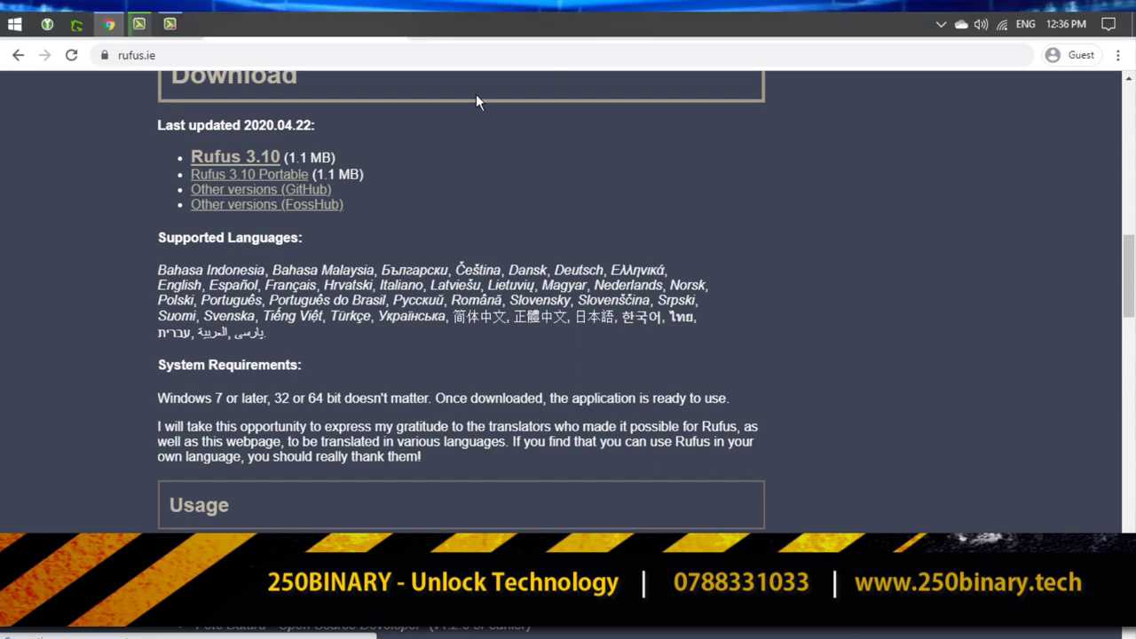
{"action": "scroll", "coordinate": [494, 166], "scroll_direction": "up", "scroll_amount": 3}
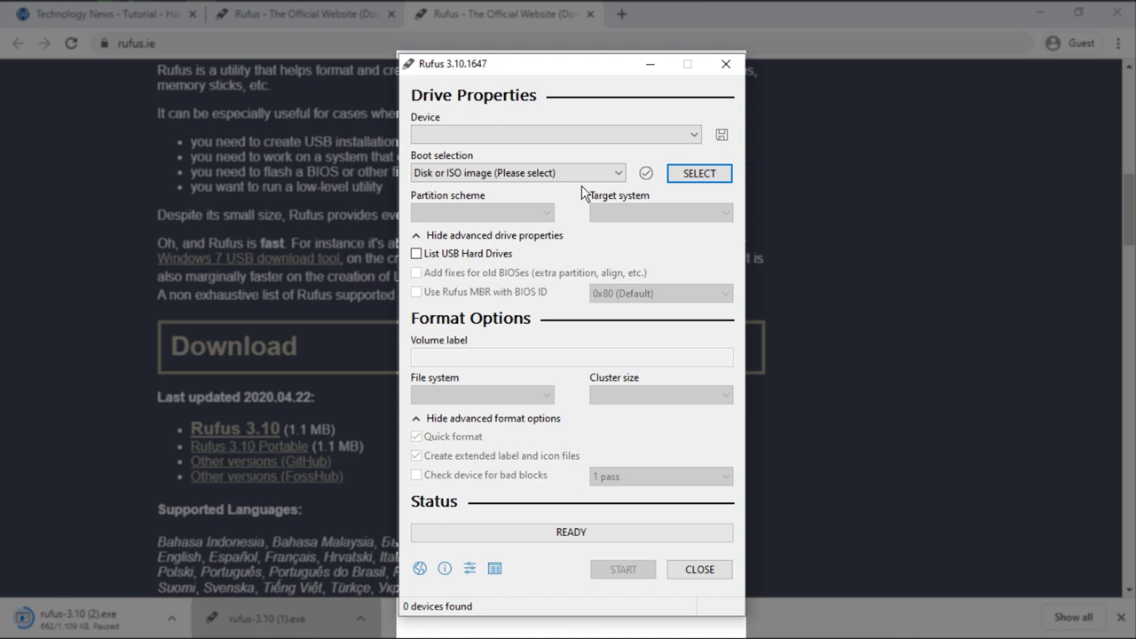
- Reposition the Rufus window and confirm the 4GB Multiple Partitions drive is the target device
{"action": "left_click", "coordinate": [588, 136]}
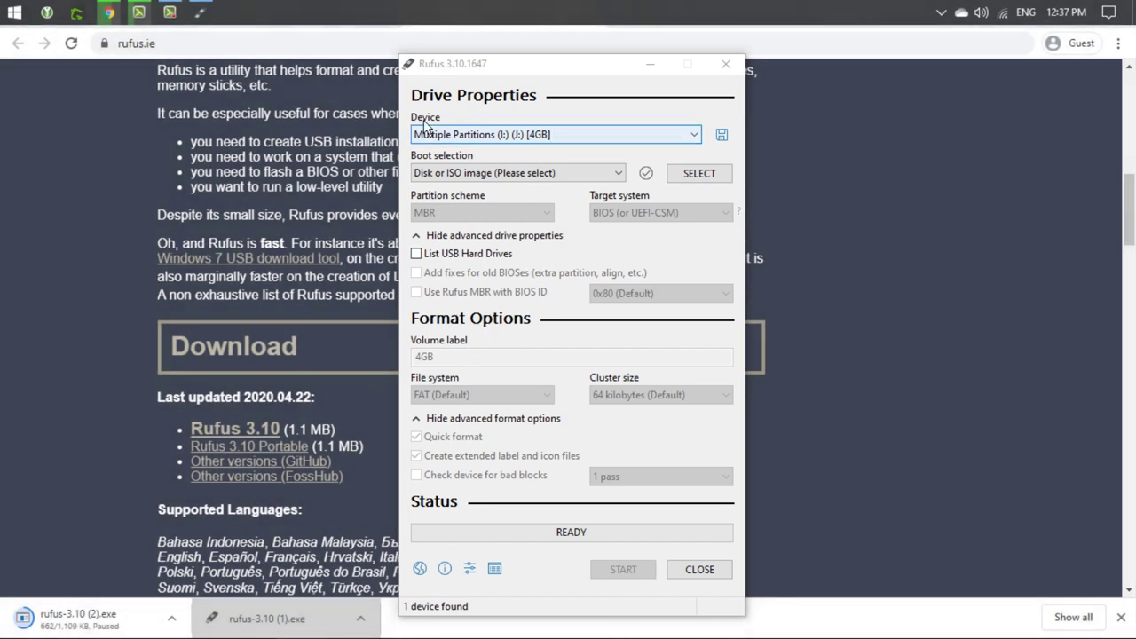
{"action": "left_click", "coordinate": [651, 64]}
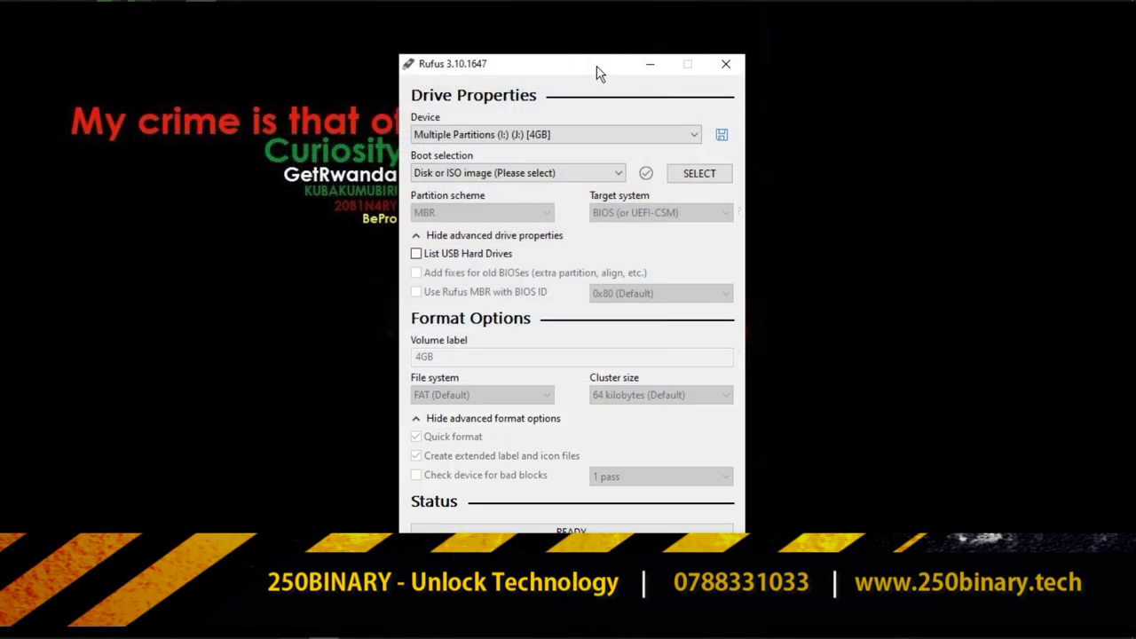
{"action": "left_click_drag", "start_coordinate": [597, 68], "coordinate": [507, 51]}
{"action": "left_click", "coordinate": [485, 123]}
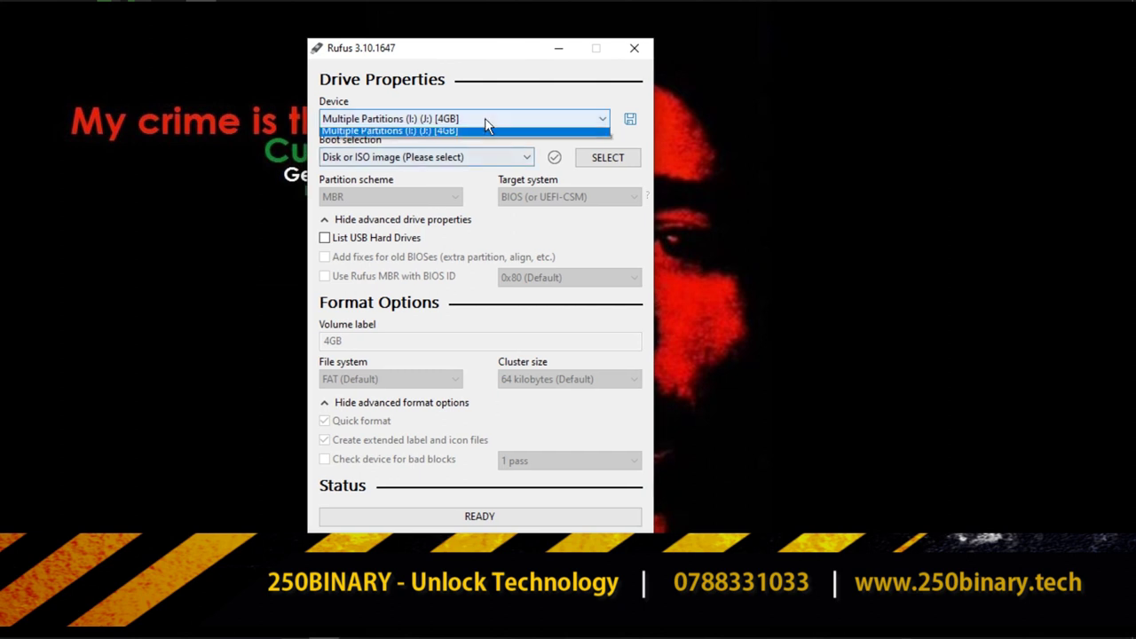
{"action": "left_click", "coordinate": [486, 123]}
{"action": "left_click", "coordinate": [486, 122]}
{"action": "left_click", "coordinate": [486, 122]}
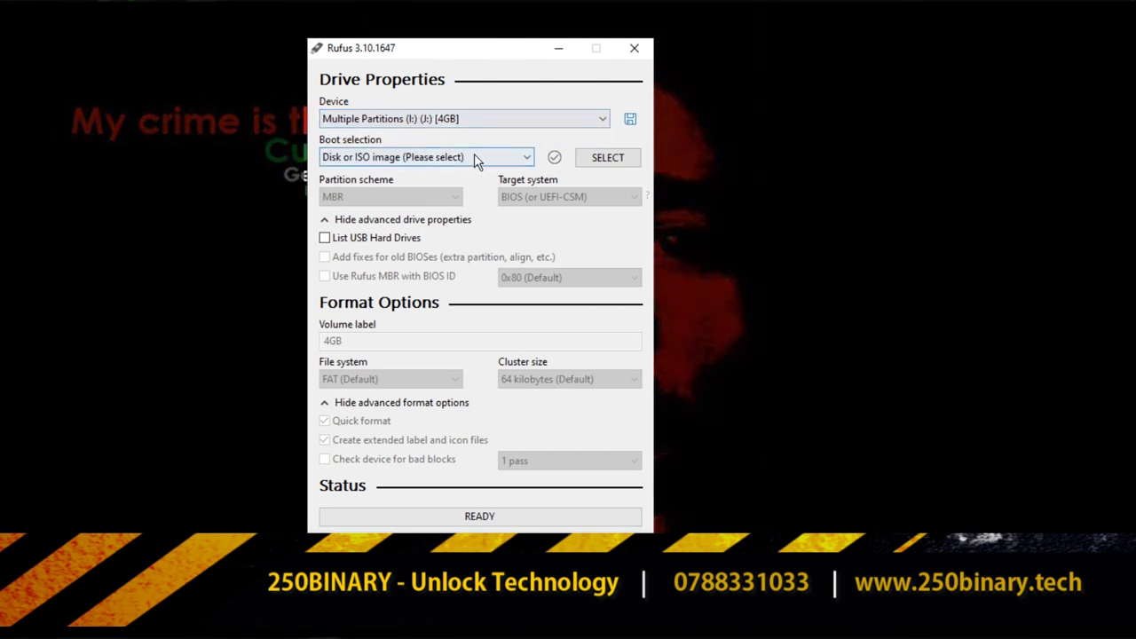
- Leave Boot selection on Disk or ISO image and choose SELECT to browse for an image
{"action": "left_click", "coordinate": [475, 156]}
{"action": "left_click", "coordinate": [475, 156]}
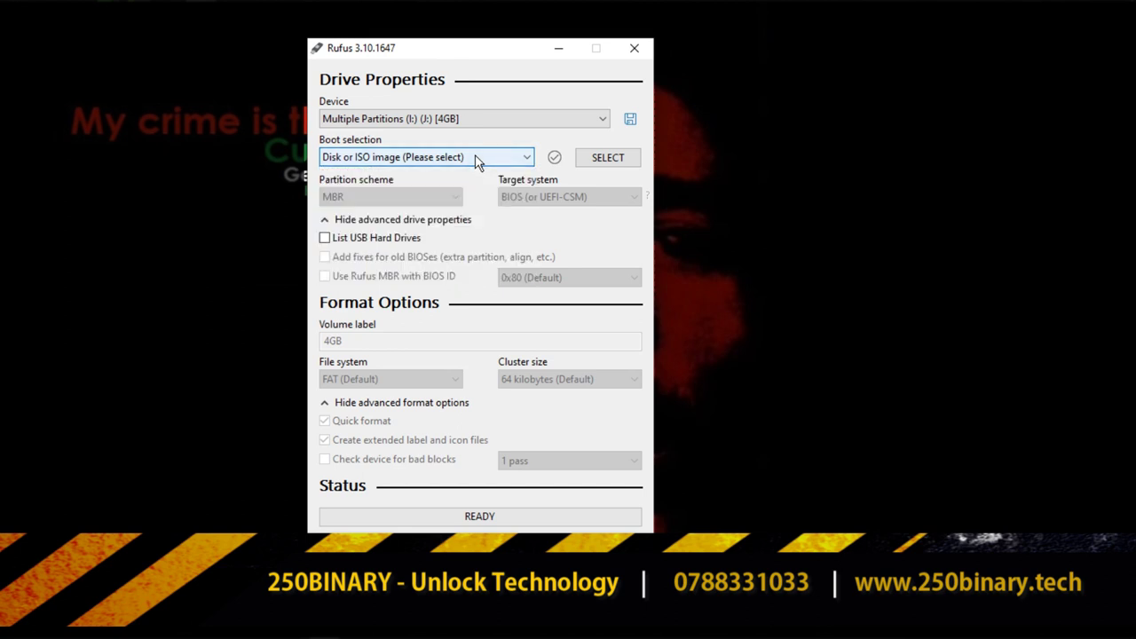
{"action": "left_click", "coordinate": [475, 156]}
{"action": "left_click", "coordinate": [475, 156]}
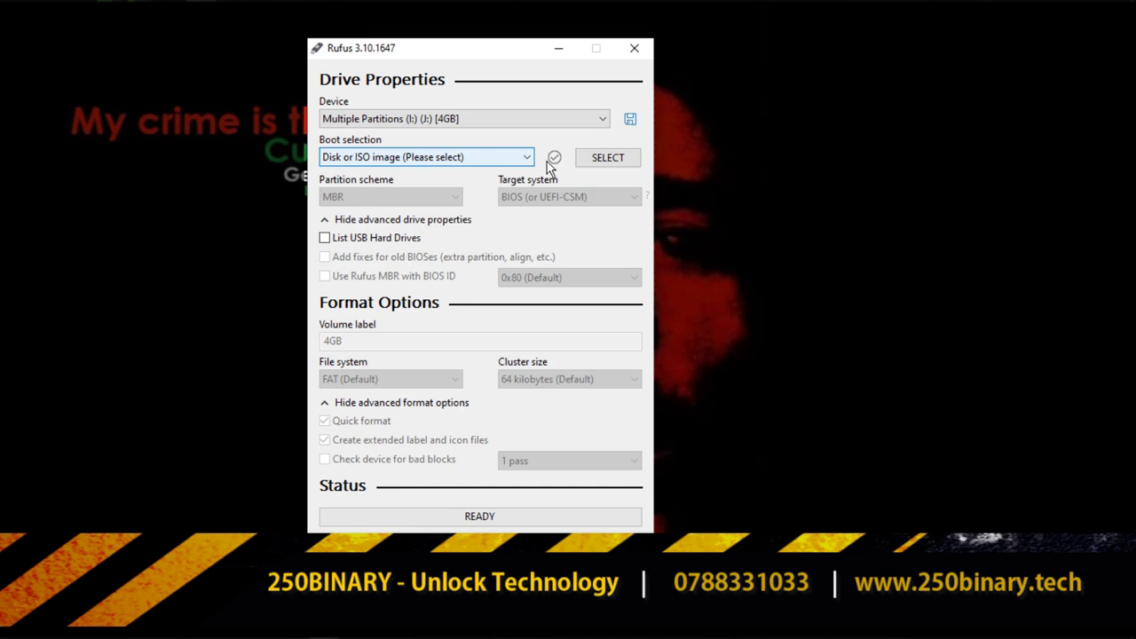
{"action": "left_click", "coordinate": [604, 158]}
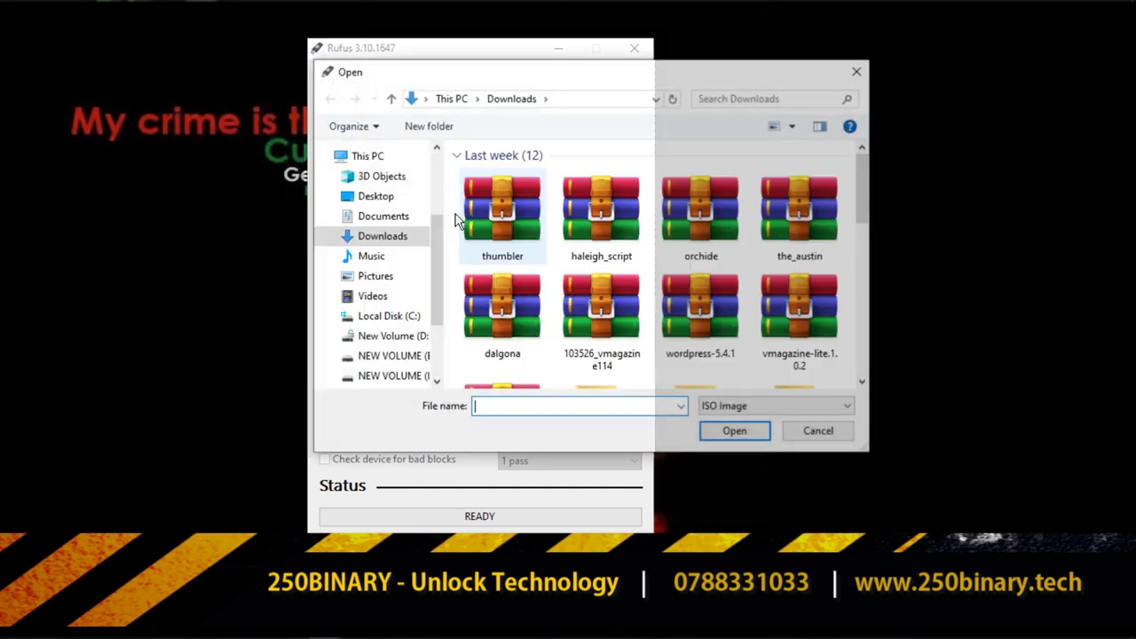
- Check drives E: and I:, then load Windows 10 Pro x64 en-US Activated.iso from New Volume (D:)
{"action": "left_click_drag", "start_coordinate": [432, 254], "coordinate": [433, 305]}
{"action": "left_click", "coordinate": [393, 248]}
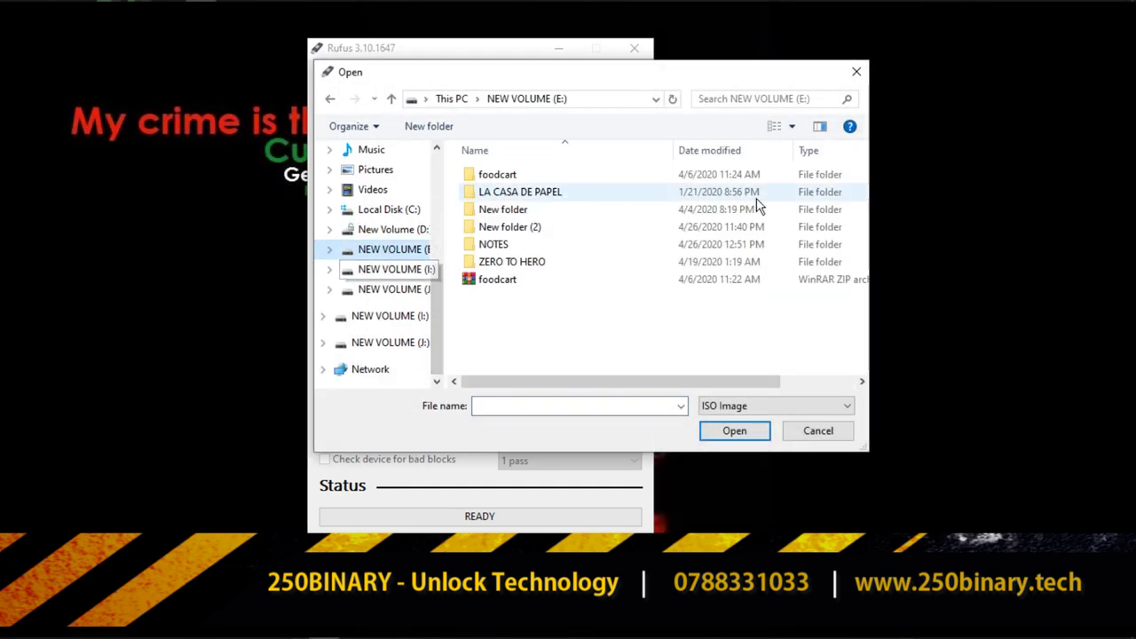
{"action": "left_click", "coordinate": [395, 269]}
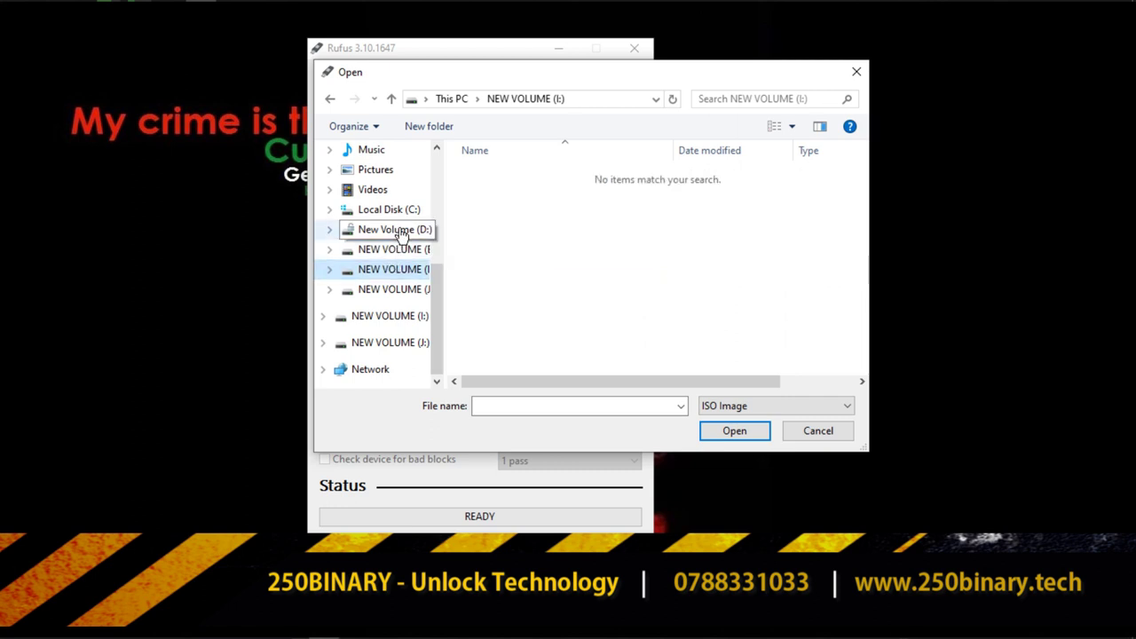
{"action": "left_click", "coordinate": [395, 229]}
{"action": "left_click_drag", "start_coordinate": [860, 185], "coordinate": [871, 339]}
{"action": "left_click", "coordinate": [607, 365]}
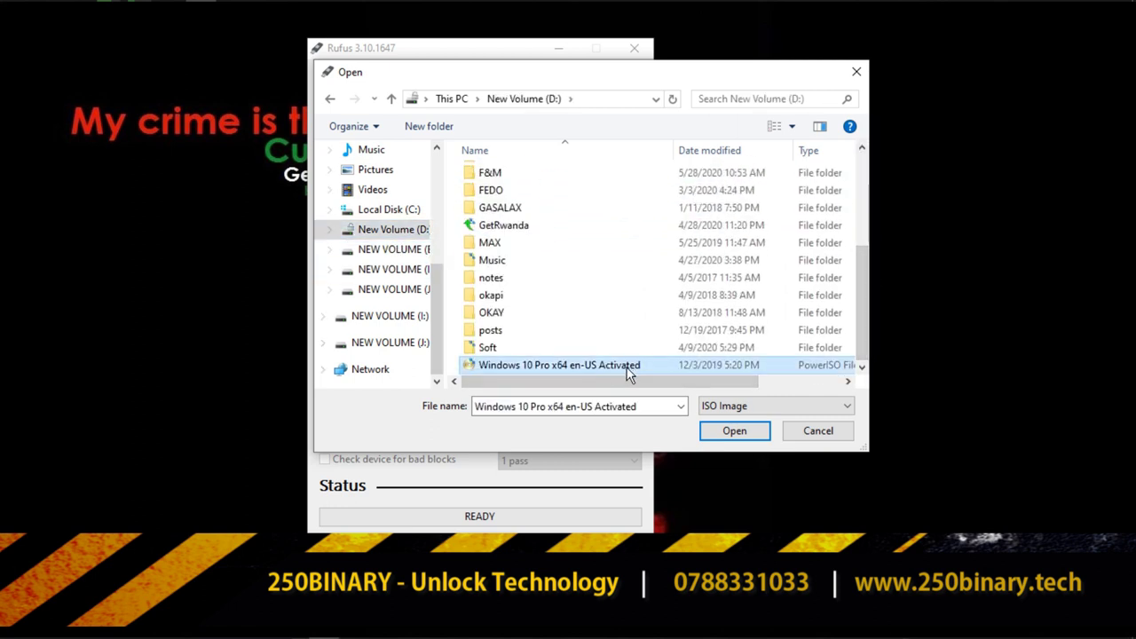
{"action": "double_click", "coordinate": [629, 373]}
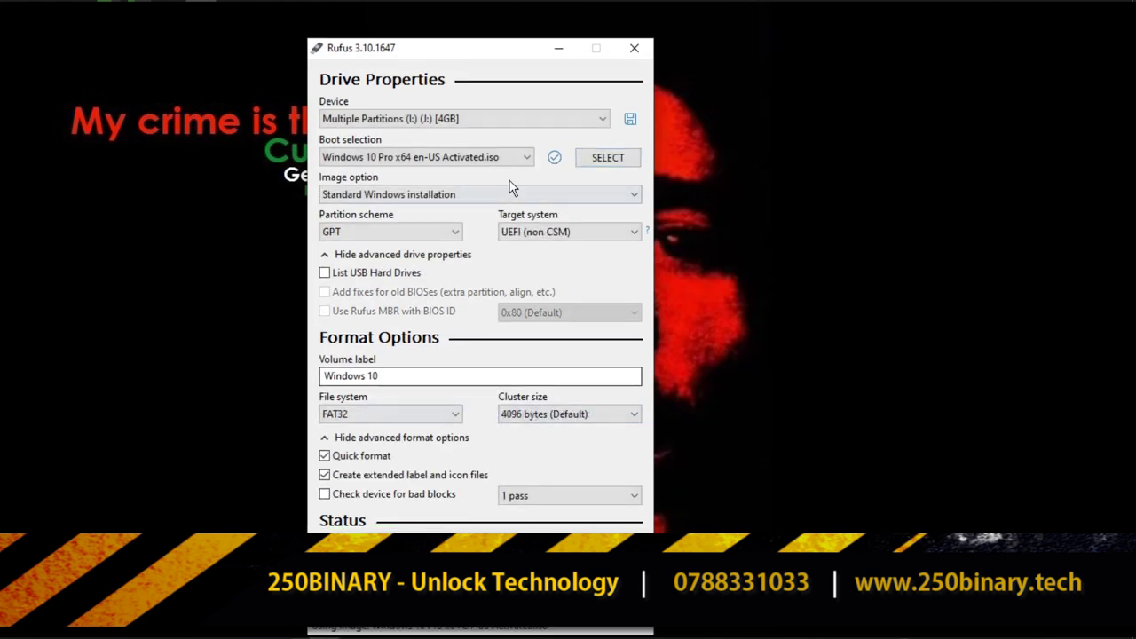
- Keep GPT partitioning, the Windows 10 volume label and FAT32, then start writing
{"action": "left_click", "coordinate": [413, 233]}
{"action": "left_click", "coordinate": [412, 234]}
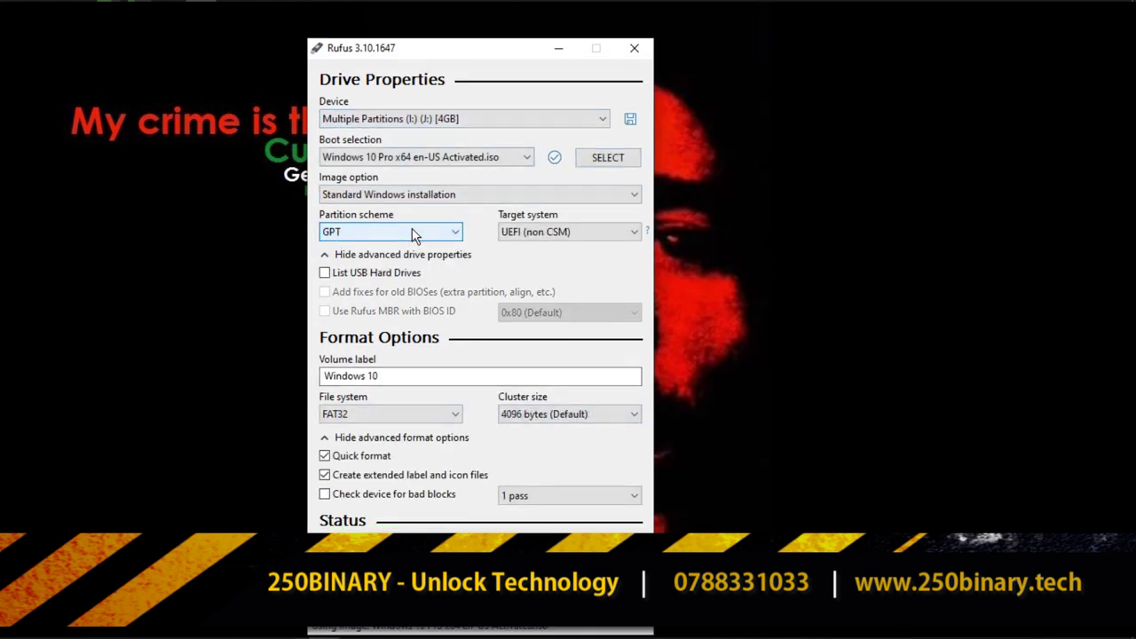
{"action": "left_click", "coordinate": [391, 376]}
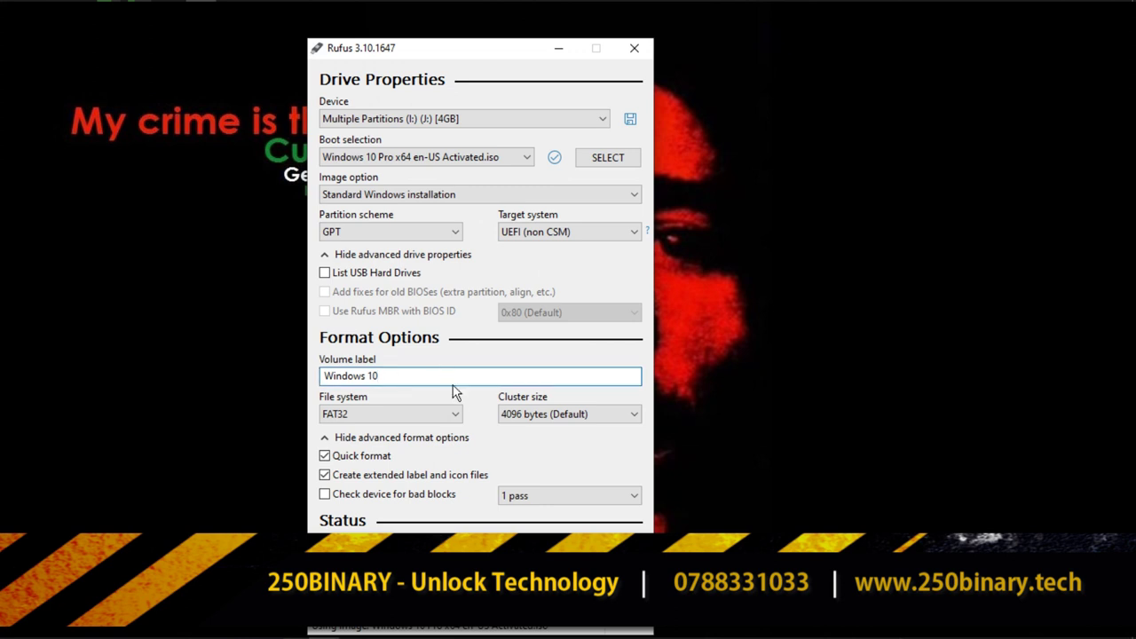
{"action": "left_click", "coordinate": [438, 414]}
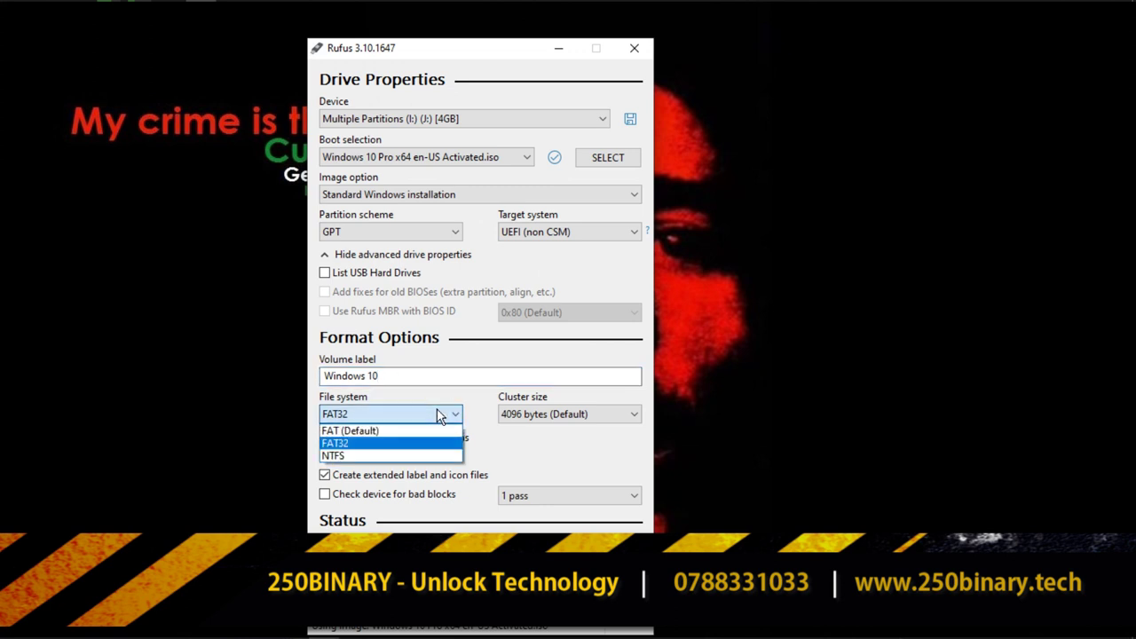
{"action": "left_click", "coordinate": [437, 443]}
{"action": "left_click", "coordinate": [550, 597]}
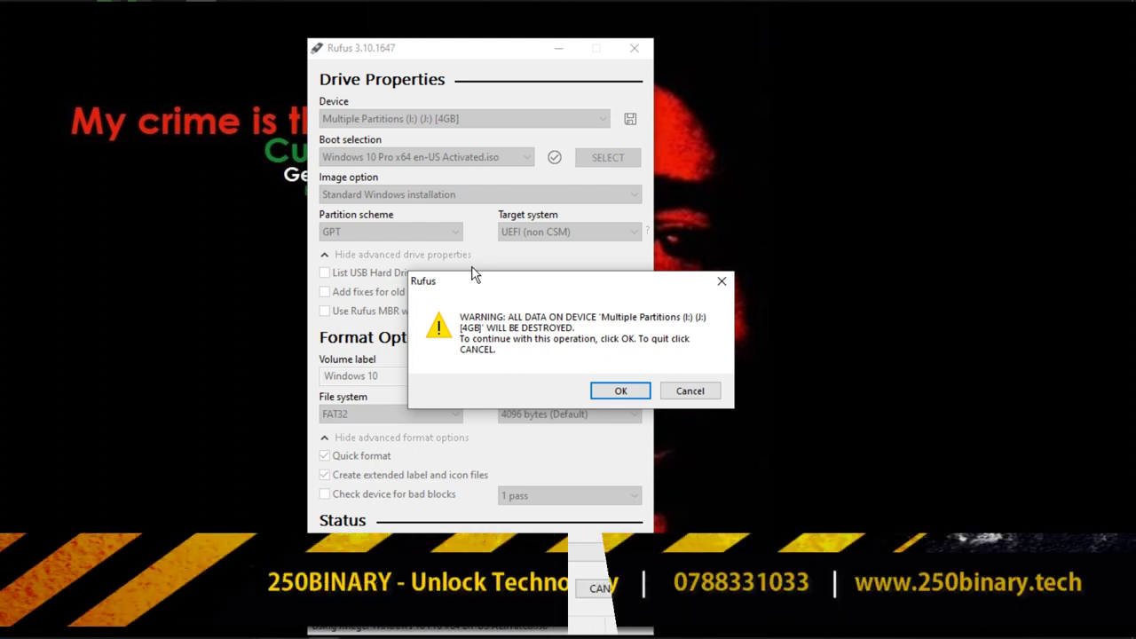
- Confirm both the data-destruction and multiple-partitions warnings with OK
{"action": "left_click", "coordinate": [616, 391]}
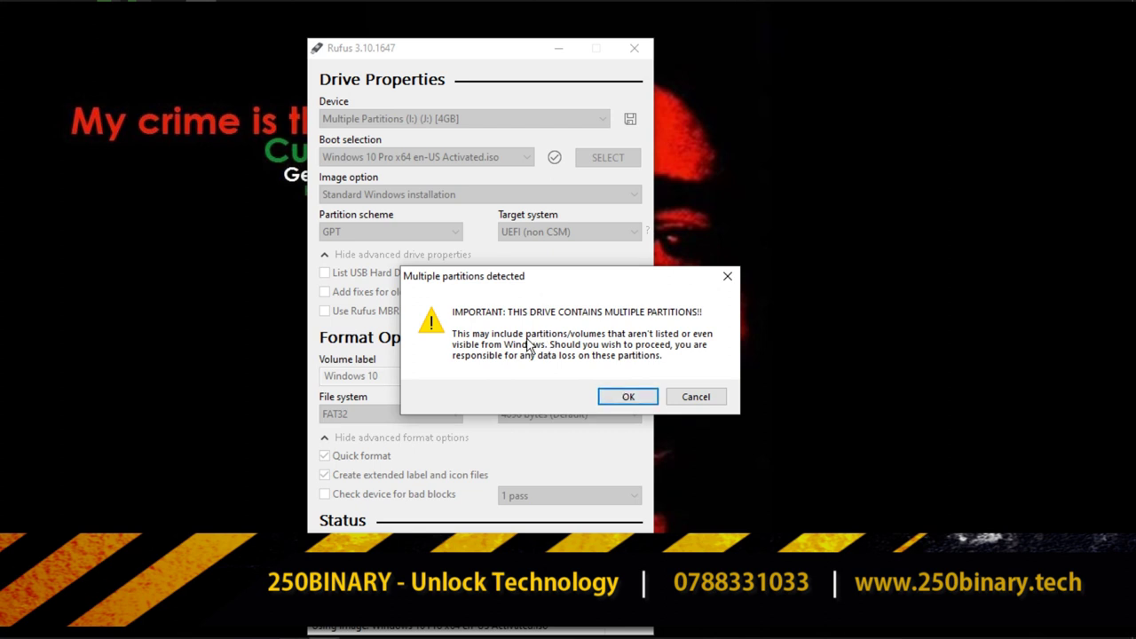
{"action": "left_click", "coordinate": [624, 399]}
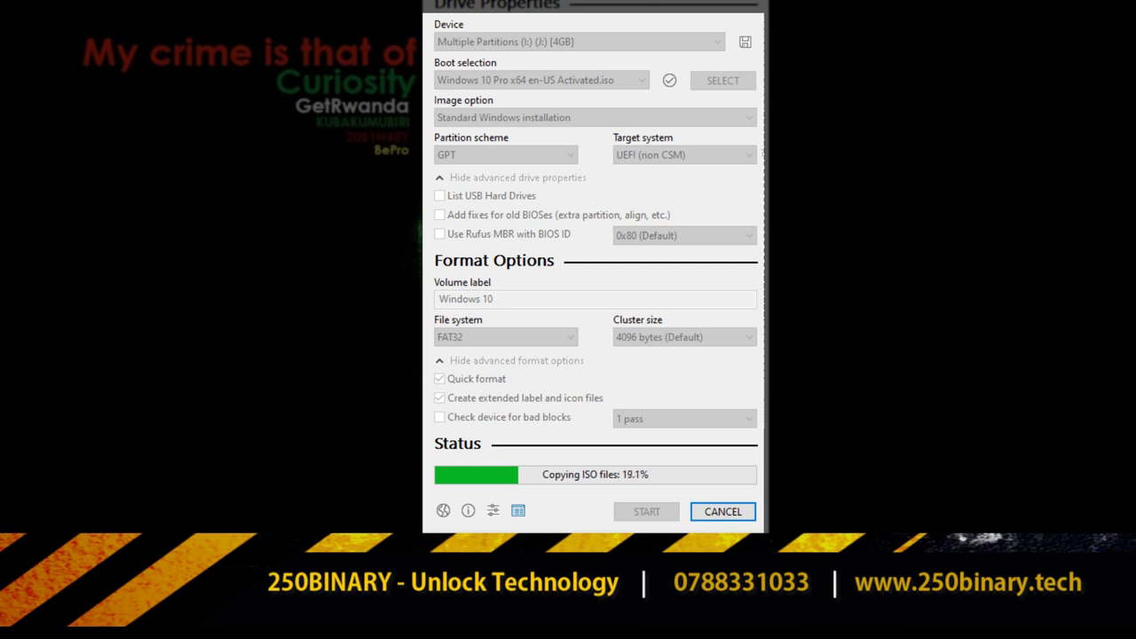
- Open and dismiss desktop context menus while the files copy, then refocus the Rufus progress window
{"action": "right_click", "coordinate": [877, 278]}
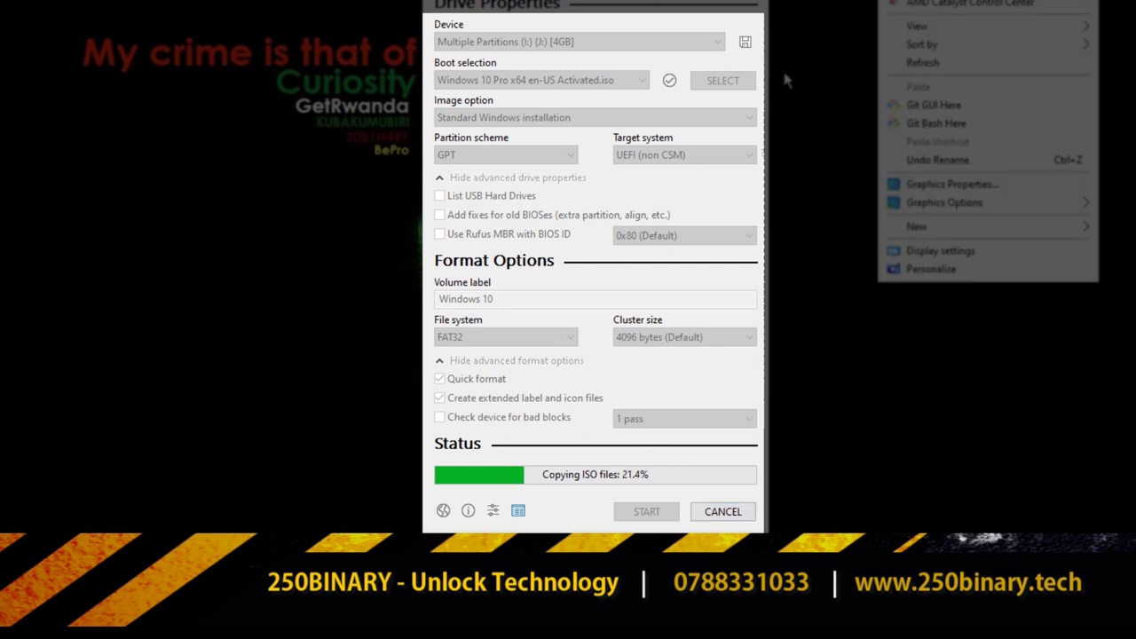
{"action": "left_click", "coordinate": [216, 26]}
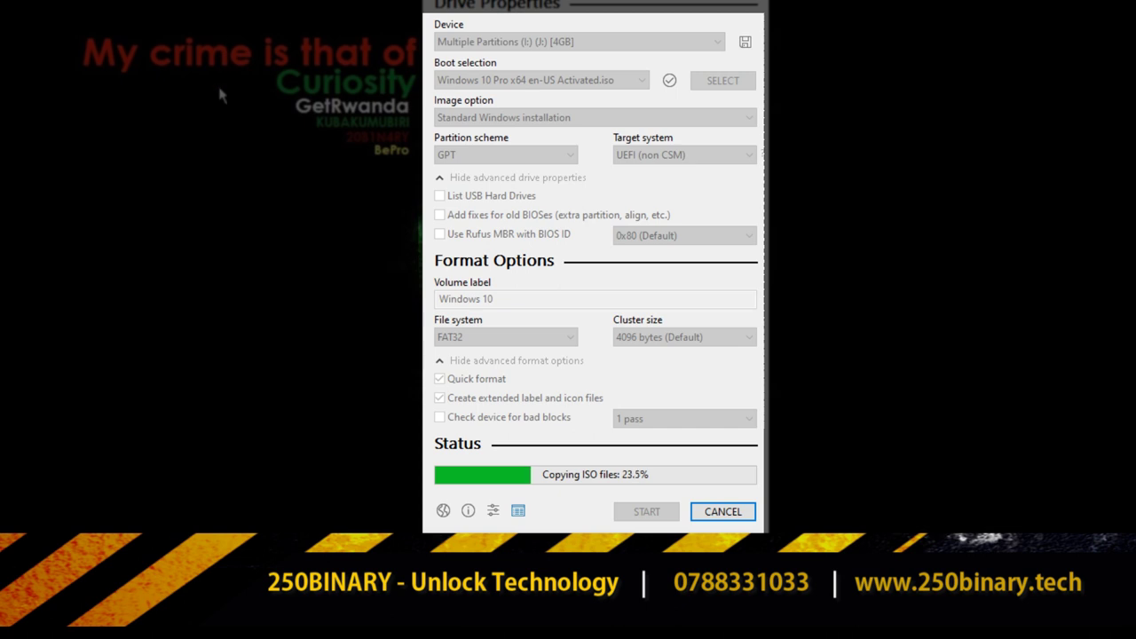
{"action": "right_click", "coordinate": [212, 119]}
{"action": "right_click", "coordinate": [248, 188]}
{"action": "right_click", "coordinate": [266, 236]}
{"action": "right_click", "coordinate": [240, 12]}
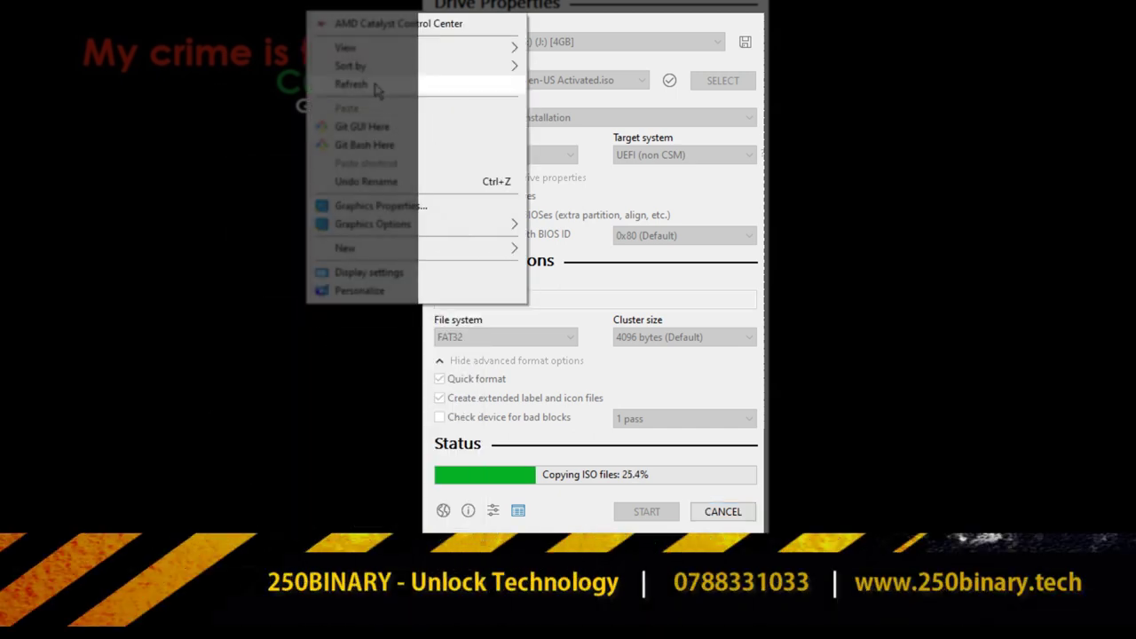
{"action": "right_click", "coordinate": [134, 158]}
{"action": "right_click", "coordinate": [207, 51]}
{"action": "right_click", "coordinate": [272, 129]}
{"action": "left_click", "coordinate": [235, 155]}
{"action": "right_click", "coordinate": [236, 160]}
{"action": "left_click", "coordinate": [349, 256]}
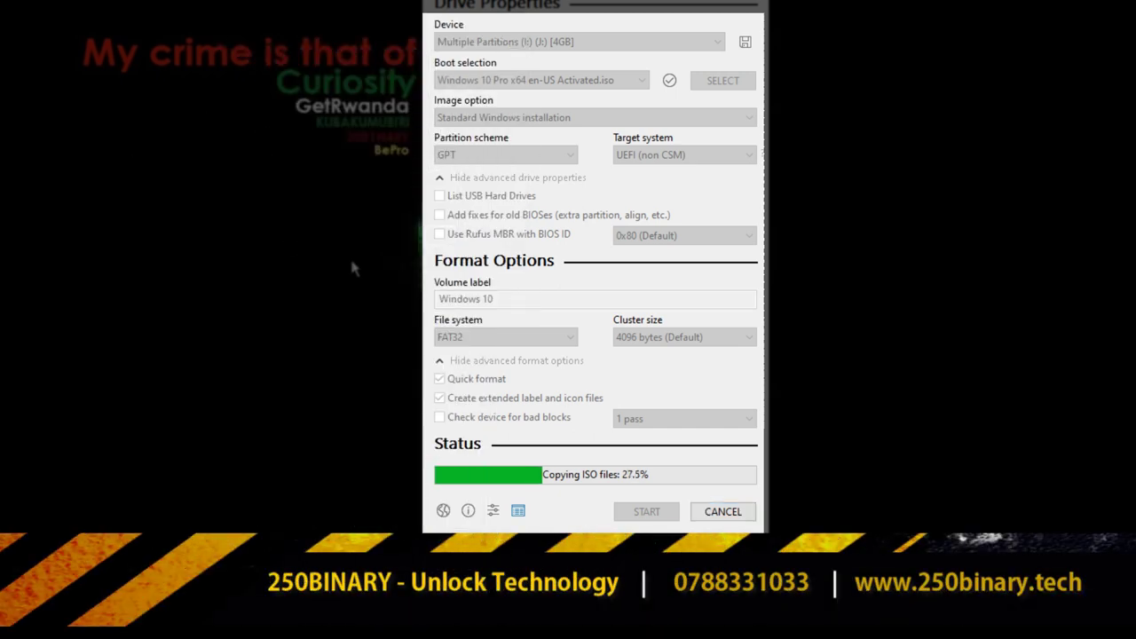
{"action": "right_click", "coordinate": [311, 215]}
{"action": "left_click", "coordinate": [360, 302]}
{"action": "left_click", "coordinate": [577, 206]}
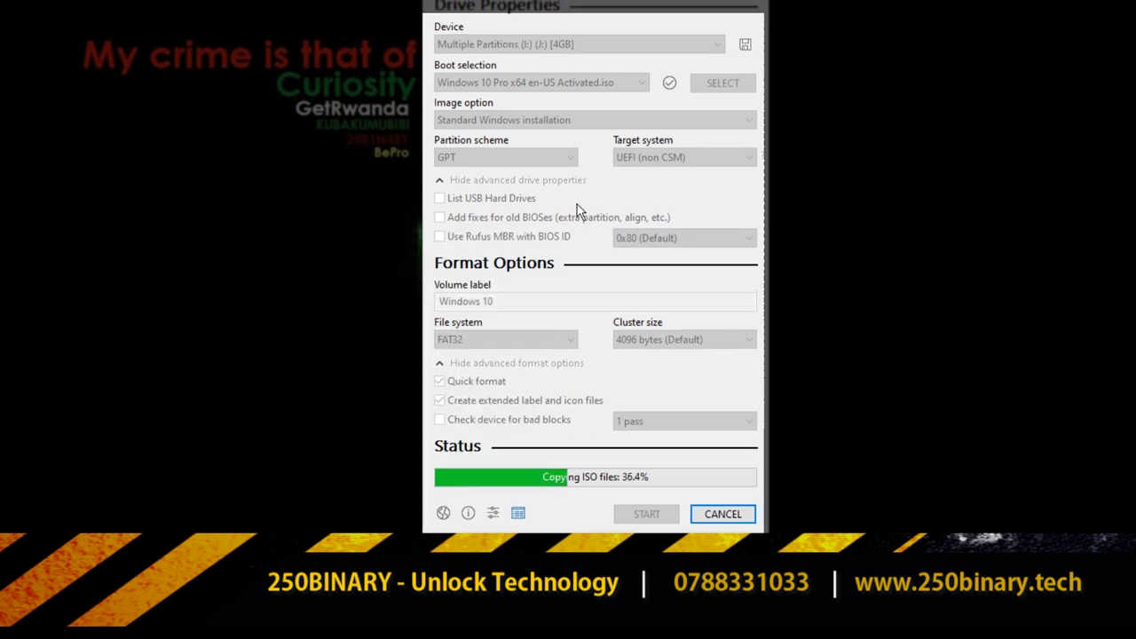
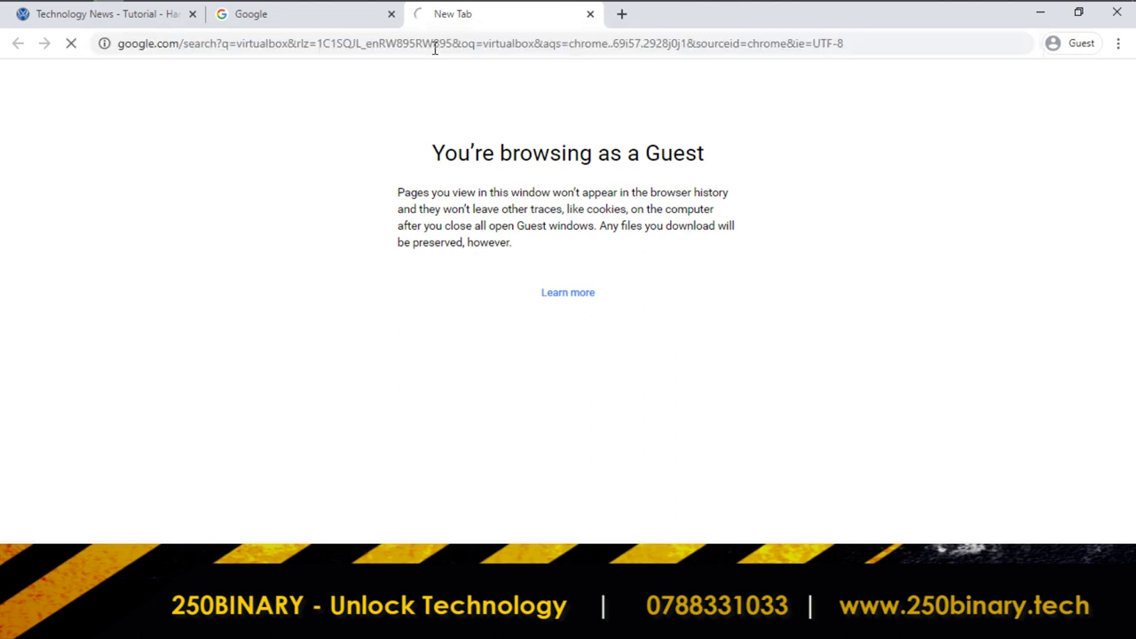
- Go back to the virtualbox search results and open the official VirtualBox Downloads page
{"action": "left_click", "coordinate": [324, 17]}
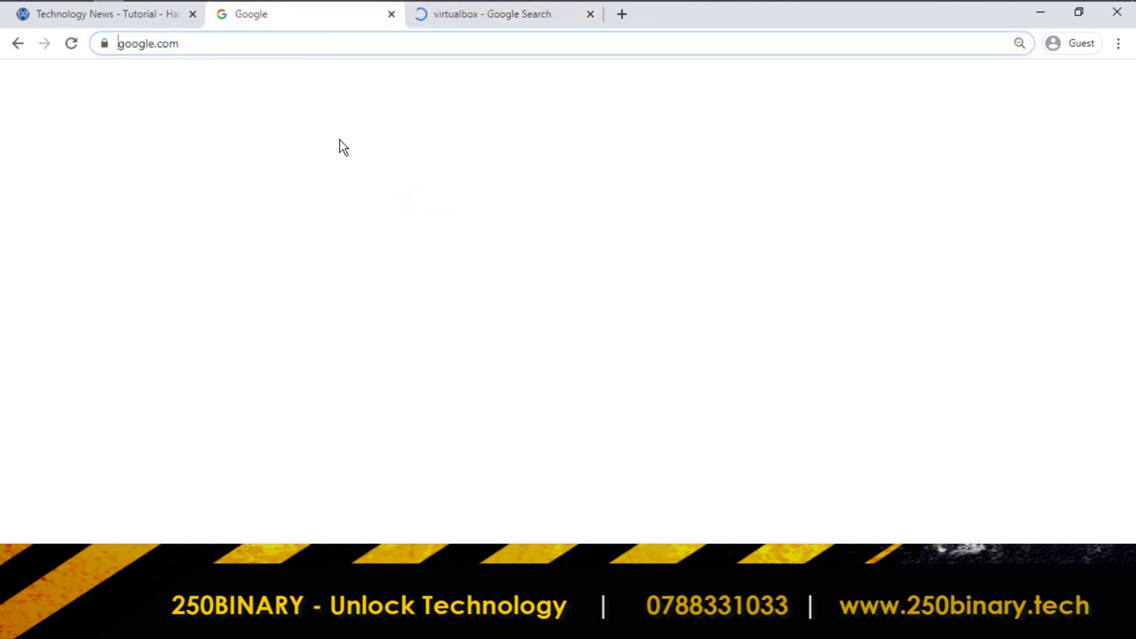
{"action": "left_click", "coordinate": [483, 19]}
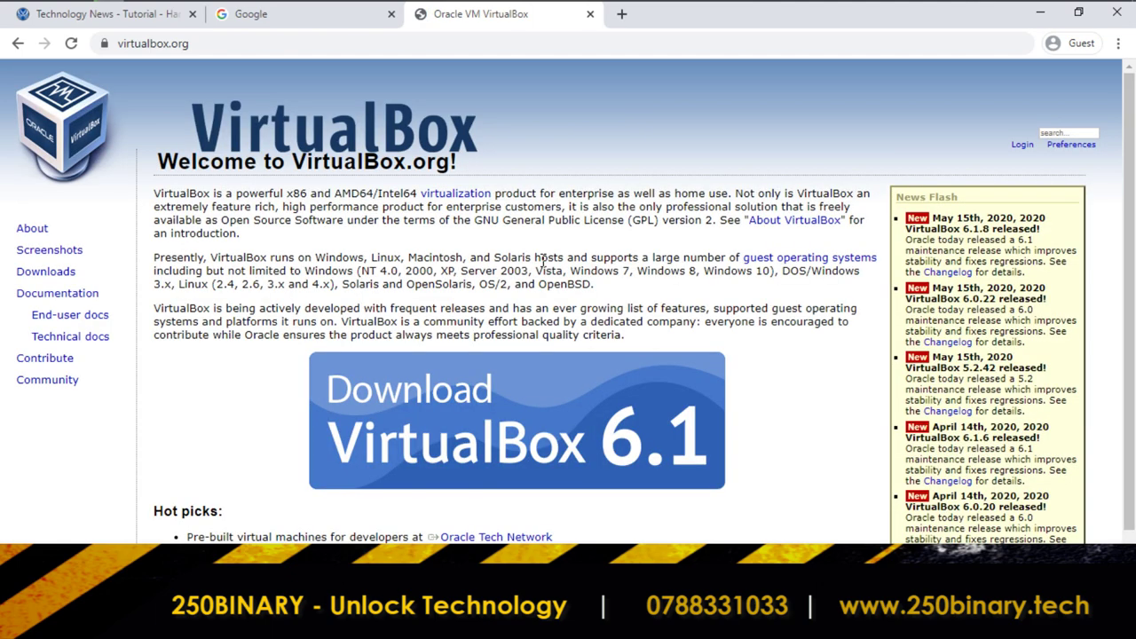
{"action": "scroll", "coordinate": [574, 317], "scroll_direction": "down", "scroll_amount": 1}
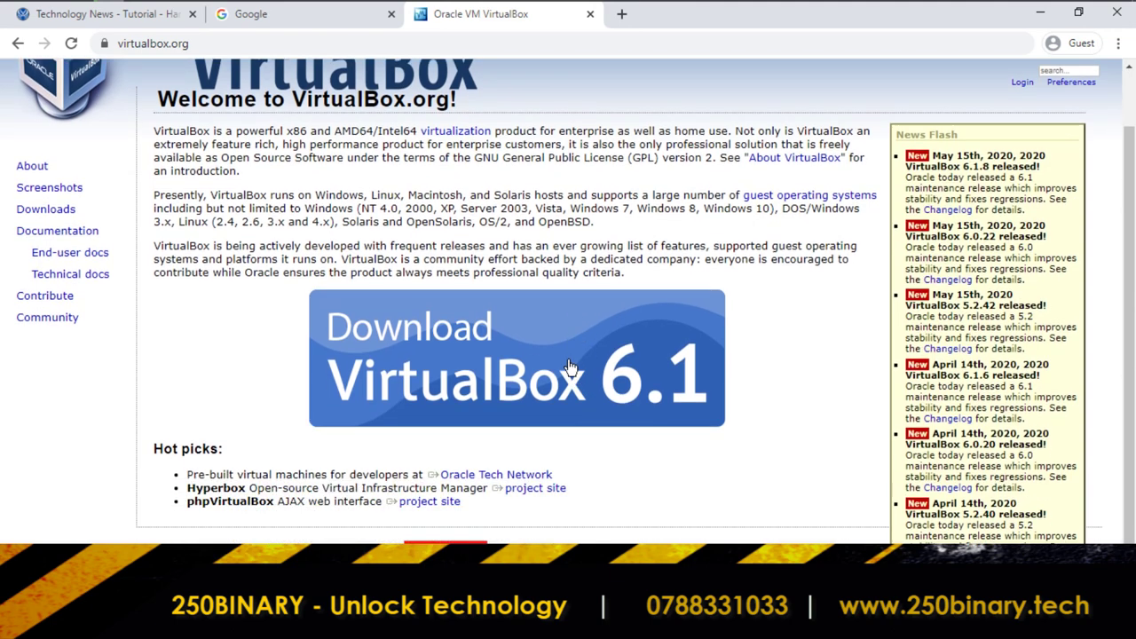
{"action": "left_click", "coordinate": [575, 372]}
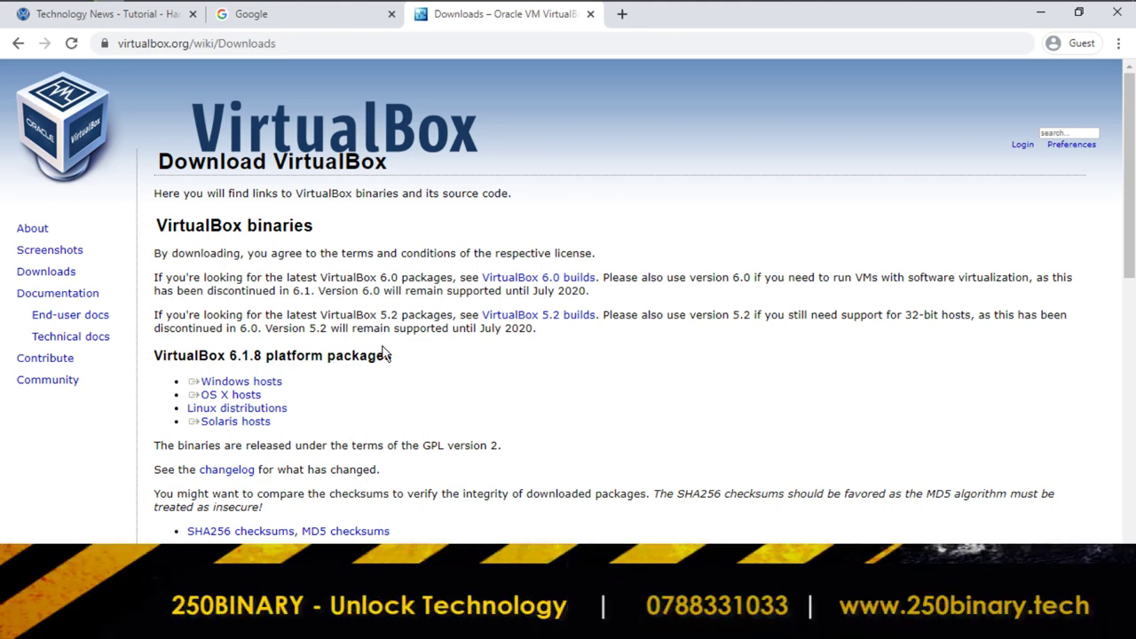
- In VirtualBox Manager, start a new VM named 'New Windows 10' with Windows 10 (64-bit)
{"action": "key", "text": "alt+Tab"}
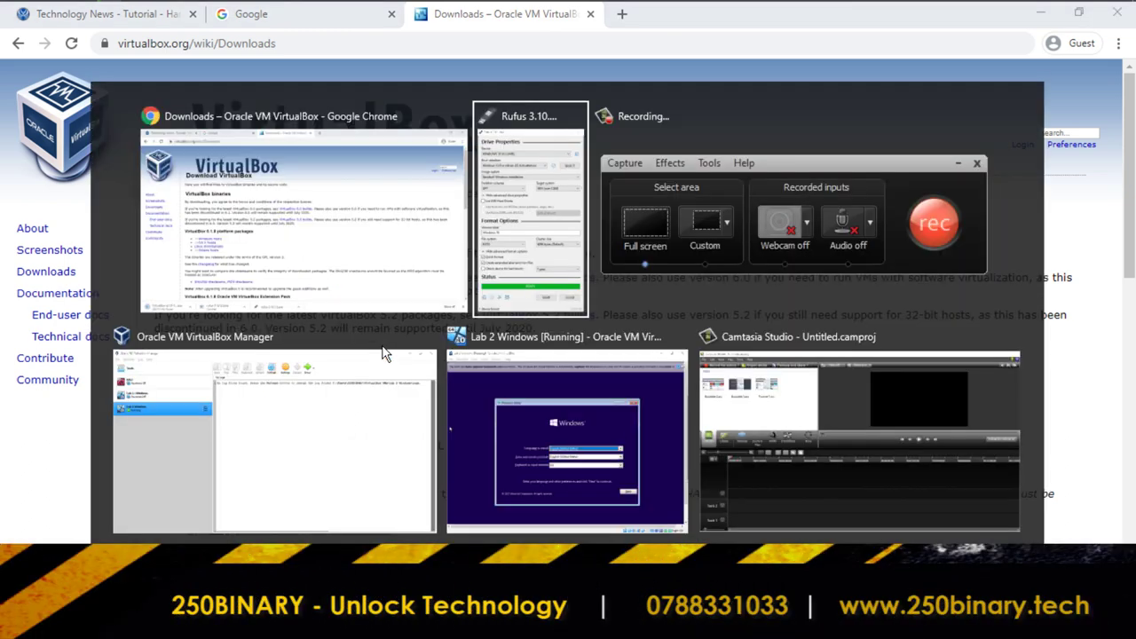
{"action": "key", "text": "alt+Tab"}
{"action": "key", "text": "alt+Tab"}
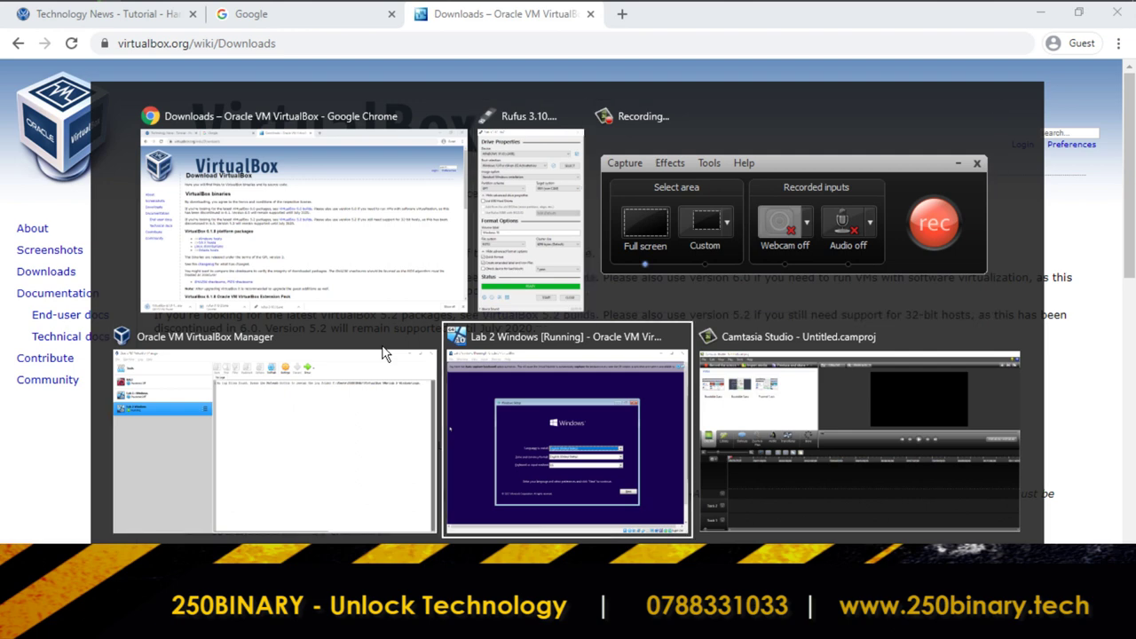
{"action": "left_click", "coordinate": [384, 354]}
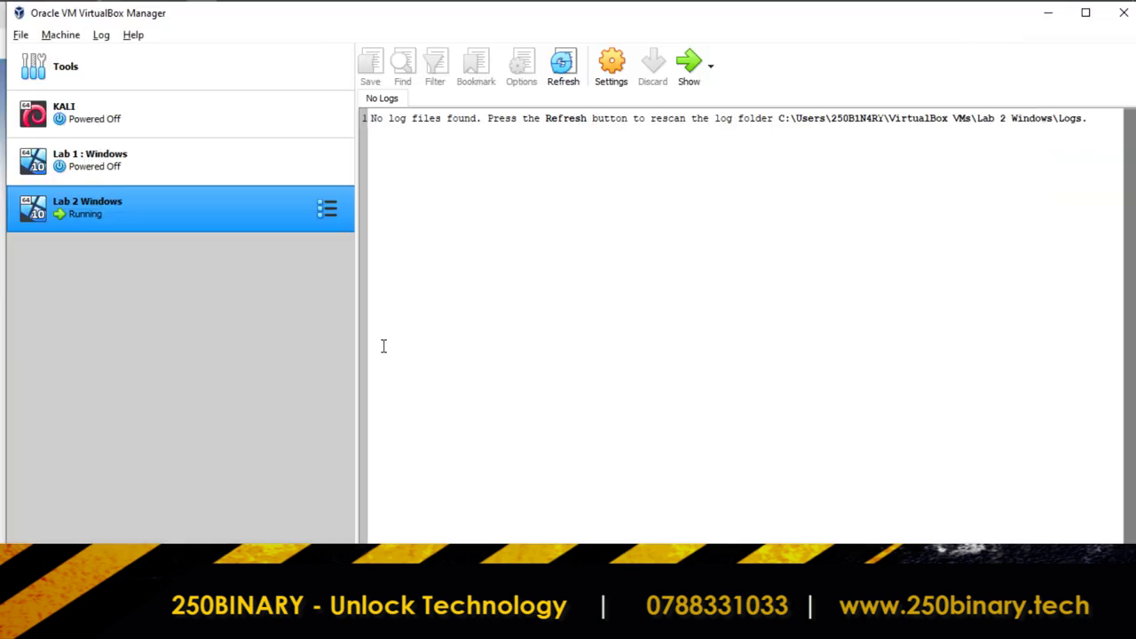
{"action": "left_click", "coordinate": [22, 36]}
{"action": "key", "text": "Escape"}
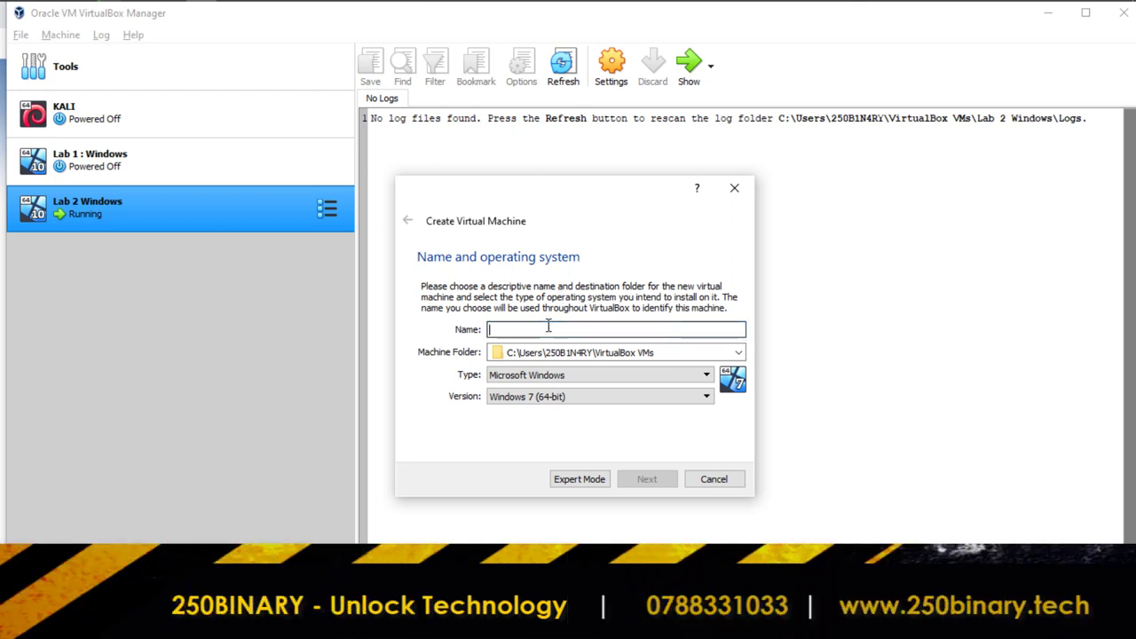
{"action": "type", "text": "New"}
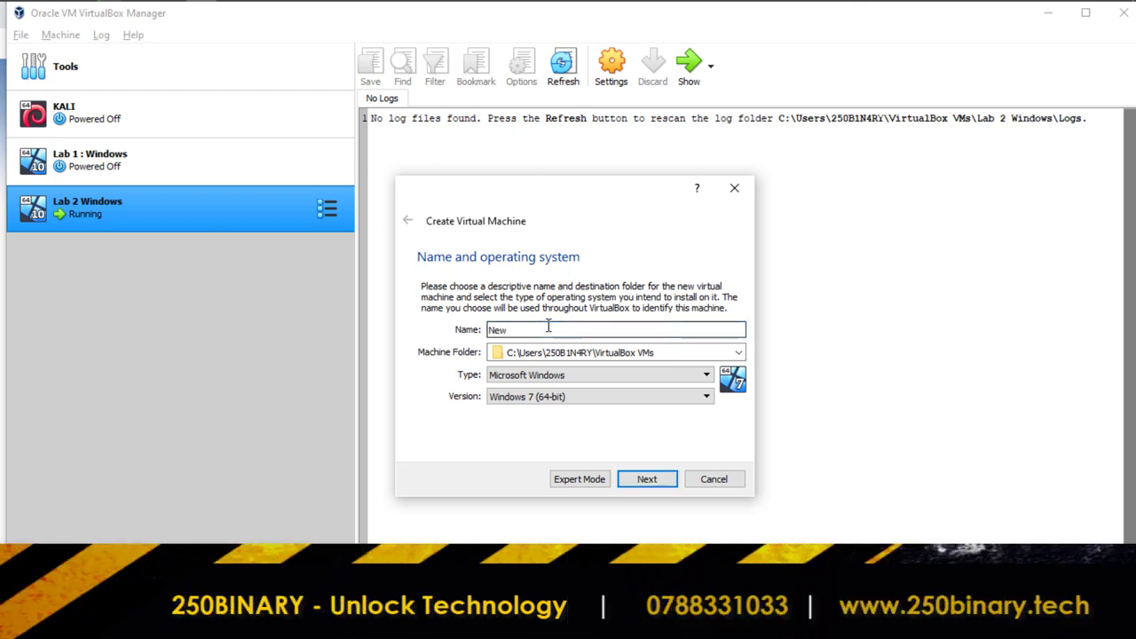
{"action": "type", "text": " Windows 10"}
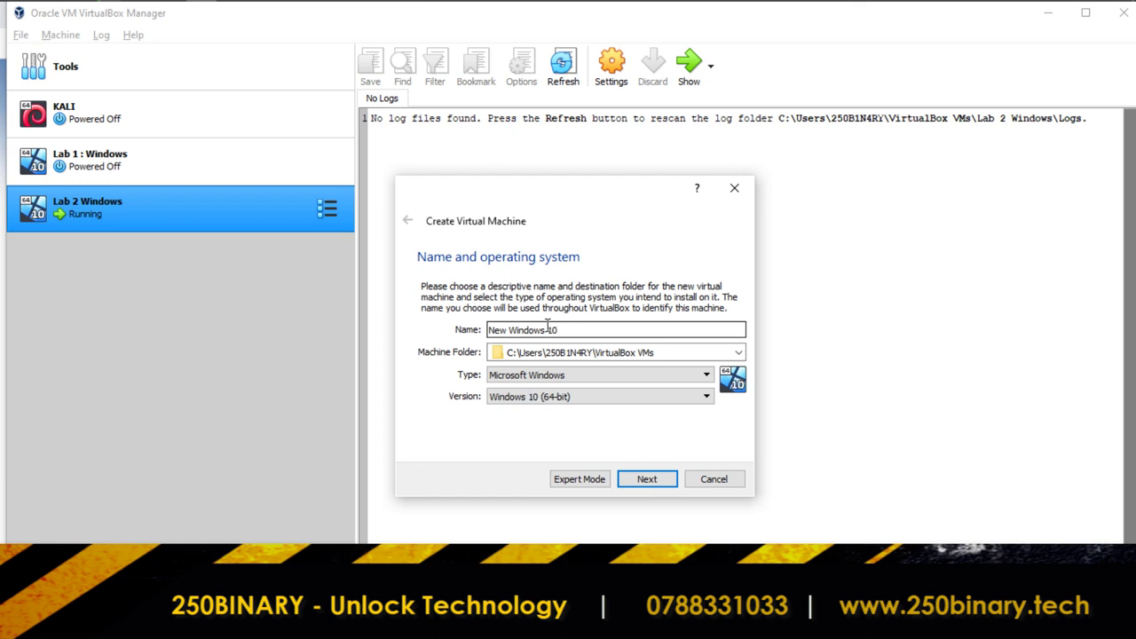
{"action": "left_click", "coordinate": [579, 397]}
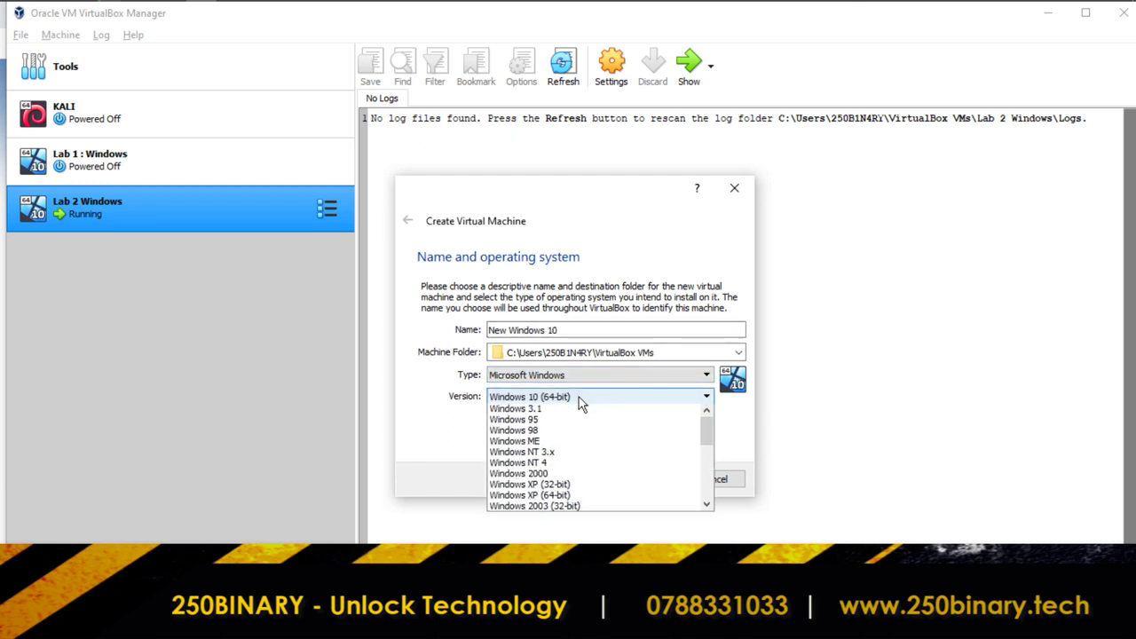
{"action": "left_click", "coordinate": [579, 398]}
- Give it 2048 MB memory and a new 50 GB VDI hard disk, then create it
{"action": "left_click", "coordinate": [654, 484]}
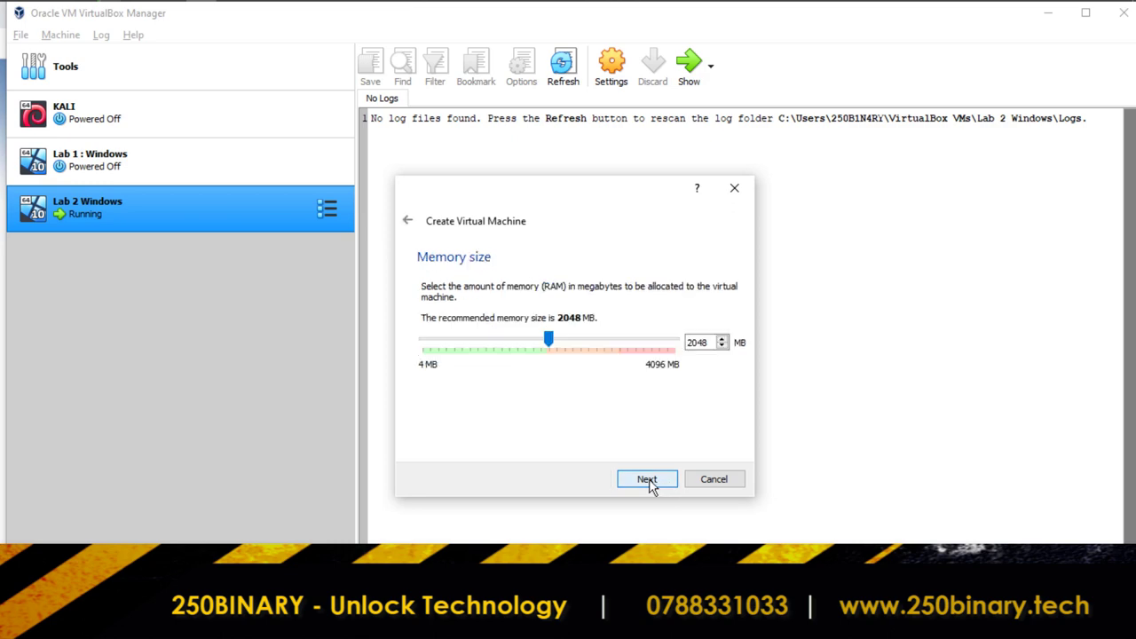
{"action": "left_click", "coordinate": [651, 482]}
{"action": "left_click", "coordinate": [647, 480]}
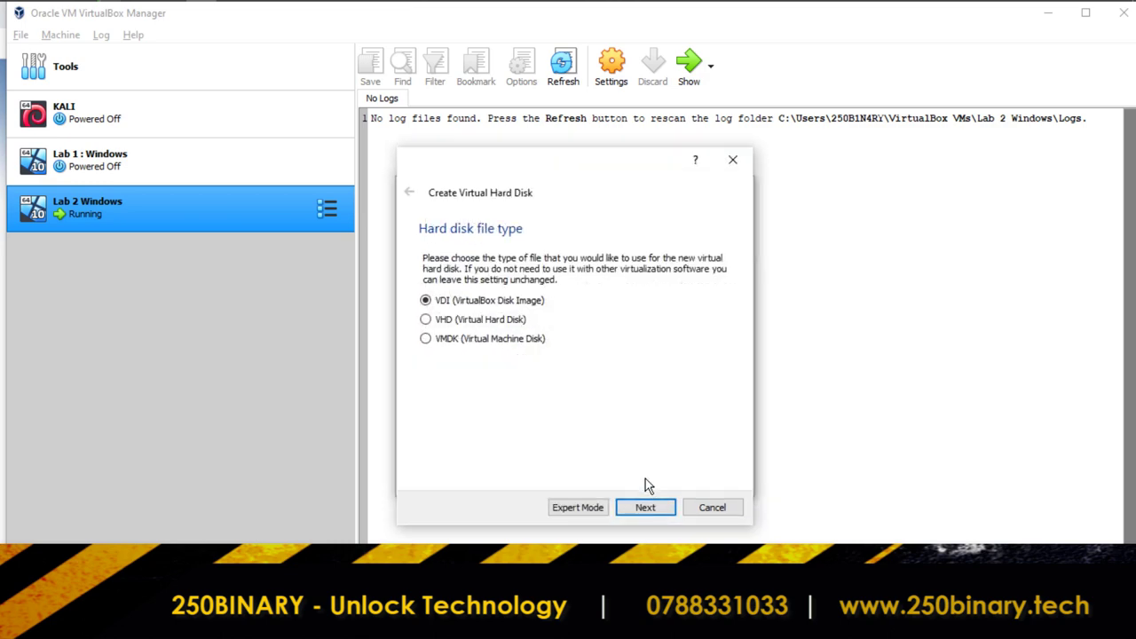
{"action": "left_click", "coordinate": [645, 507]}
{"action": "left_click", "coordinate": [645, 508]}
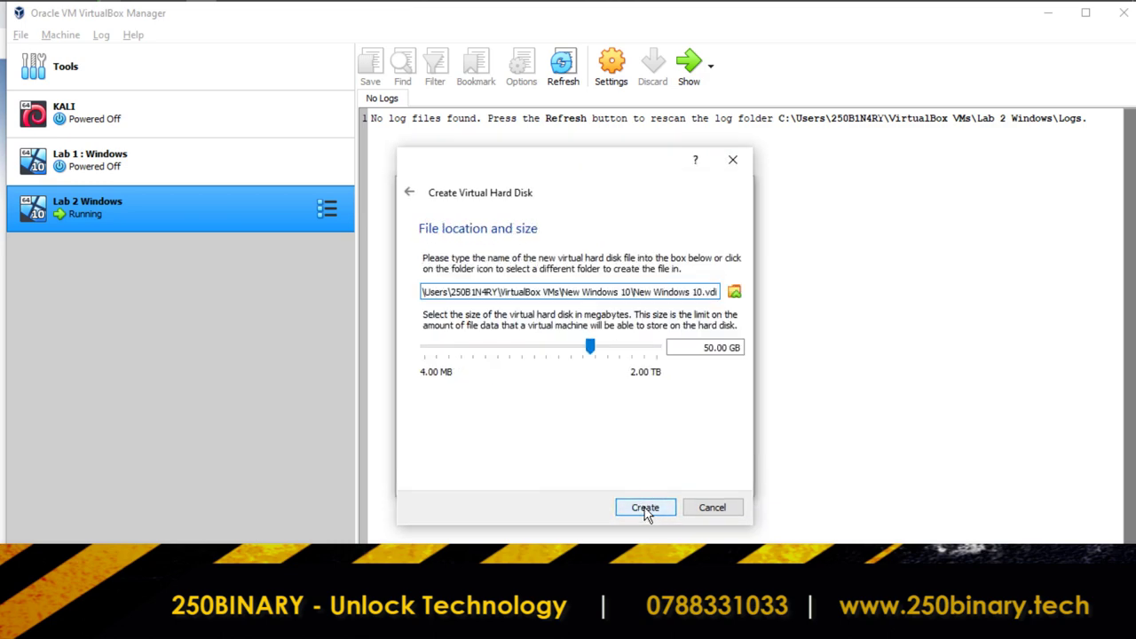
{"action": "left_click", "coordinate": [645, 510]}
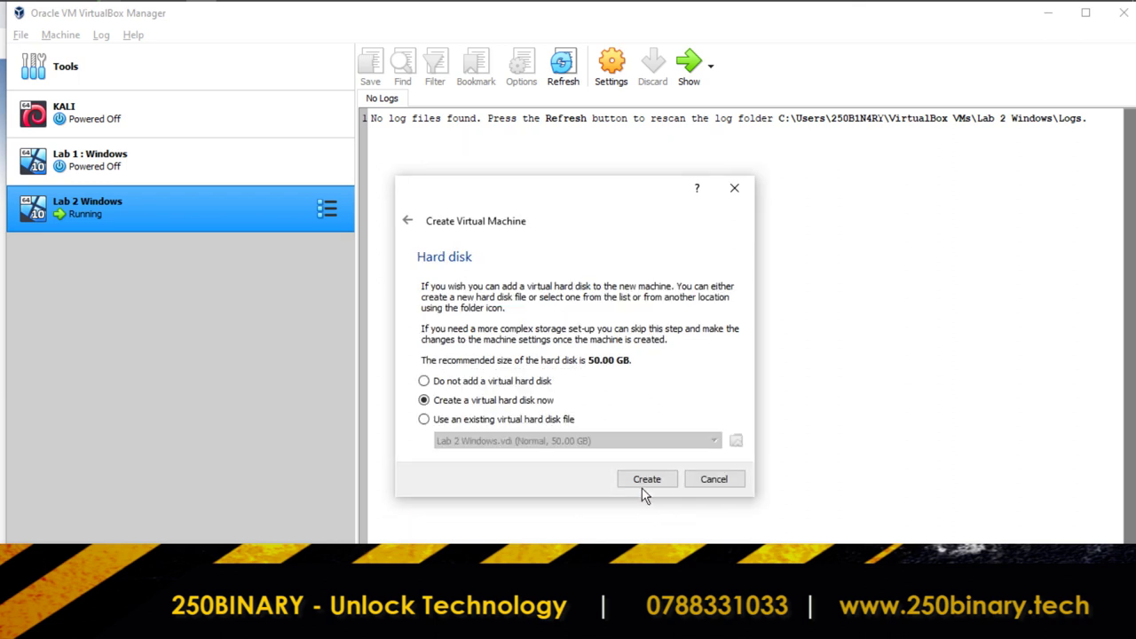
{"action": "left_click", "coordinate": [646, 481]}
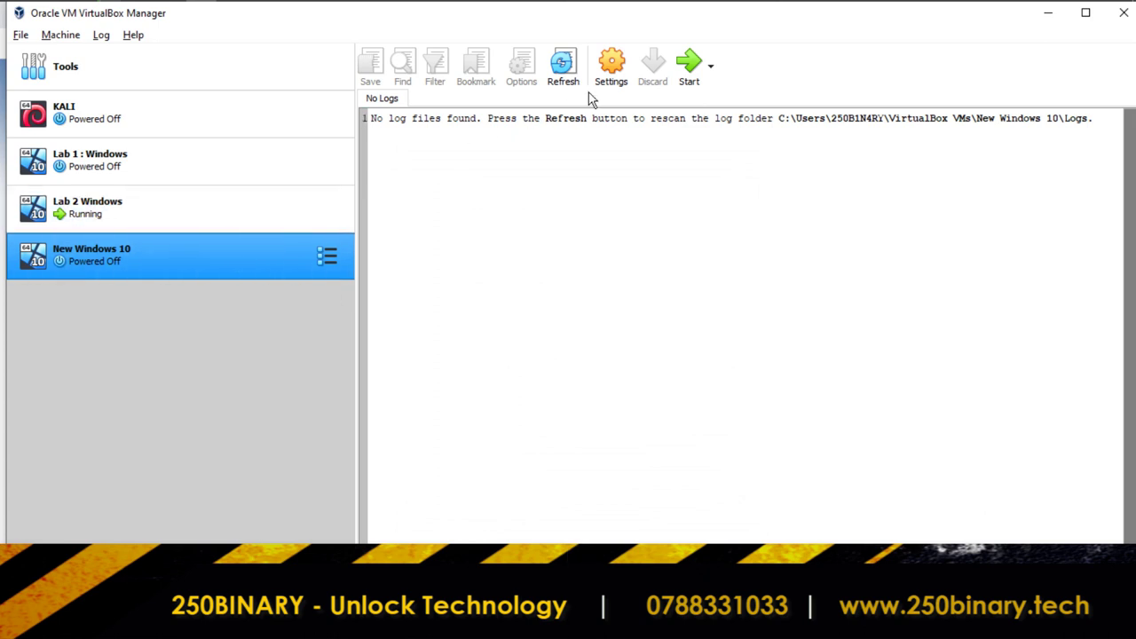
- In Storage settings, load Windows 10 Pro x64 en-US Activated.iso into the empty optical drive and save
{"action": "left_click", "coordinate": [612, 62]}
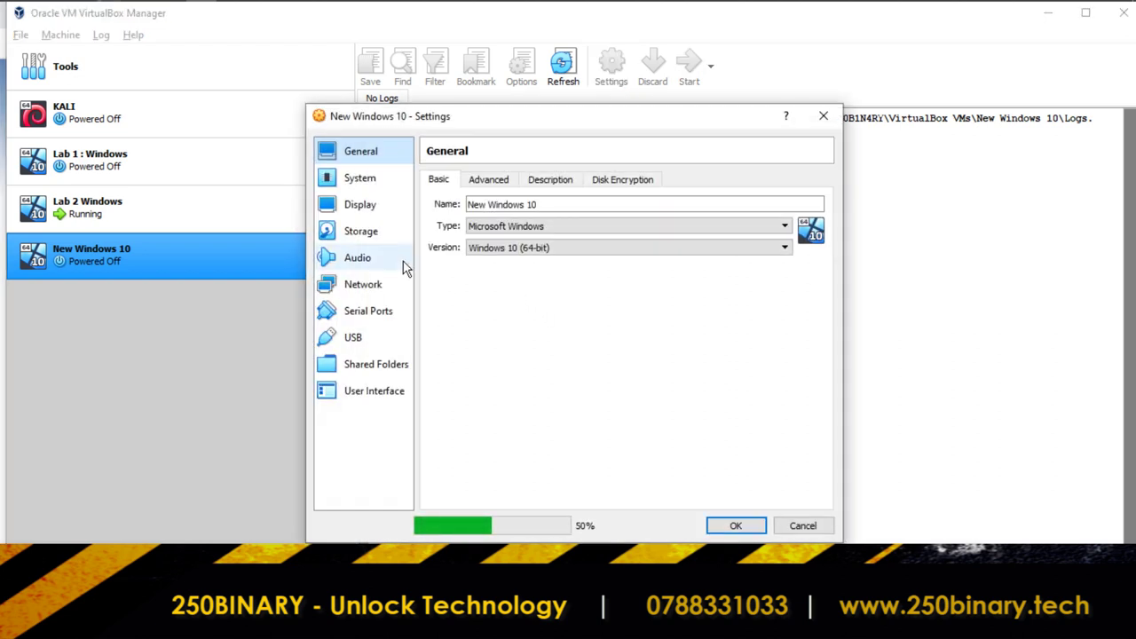
{"action": "left_click", "coordinate": [382, 235]}
{"action": "left_click", "coordinate": [475, 238]}
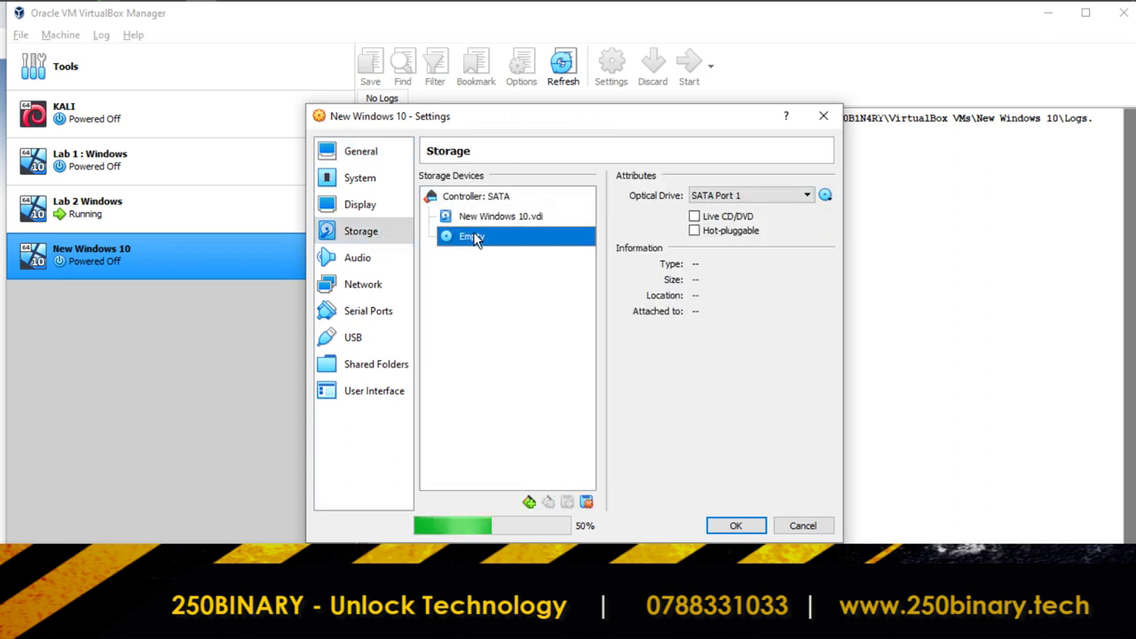
{"action": "left_click", "coordinate": [825, 195]}
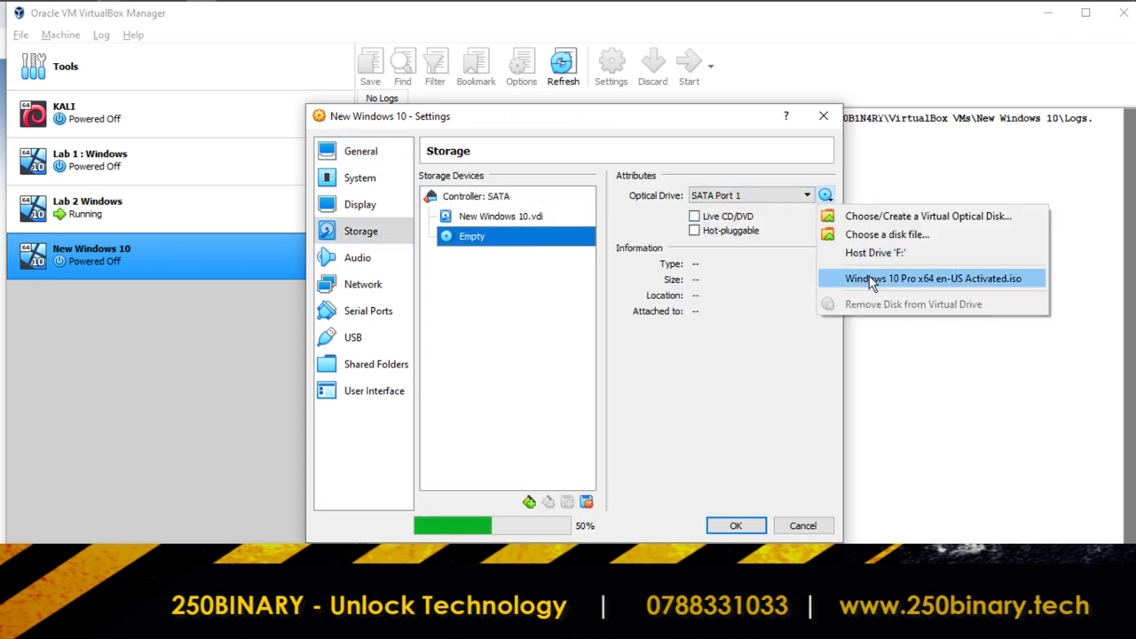
{"action": "left_click", "coordinate": [896, 278]}
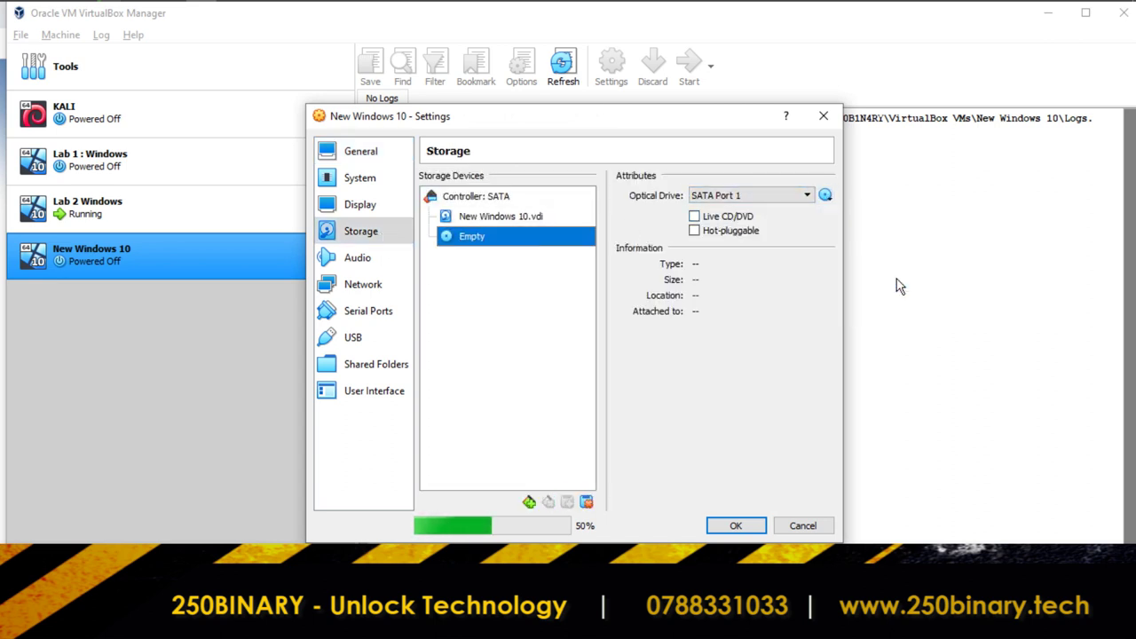
{"action": "left_click", "coordinate": [735, 526]}
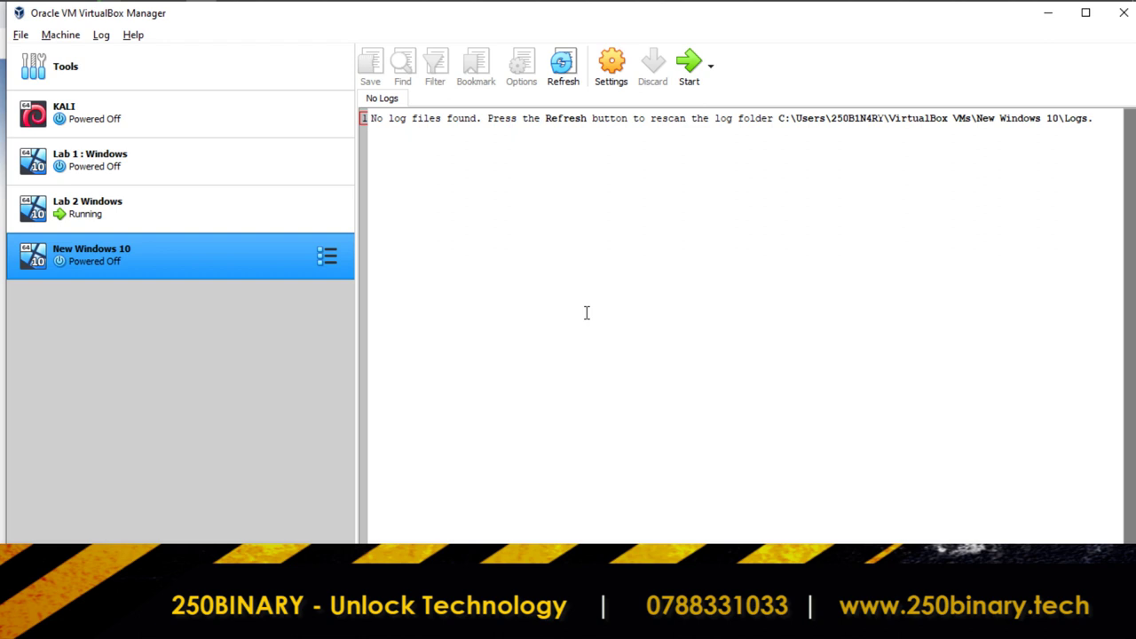
- Switch to the running Lab 2 Windows window and maximize it over Windows Setup
{"action": "key", "text": "alt+Tab"}
{"action": "key", "text": "alt+Tab"}
{"action": "key", "text": "alt+Tab"}
{"action": "key", "text": "alt+Tab"}
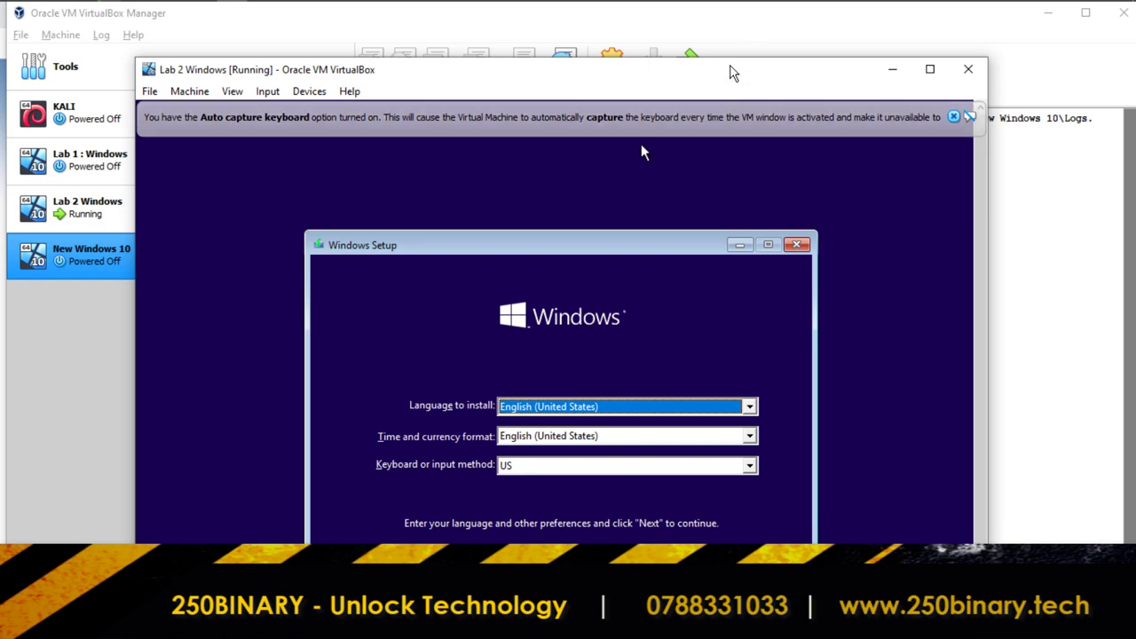
{"action": "left_click_drag", "start_coordinate": [736, 69], "coordinate": [727, 43]}
{"action": "left_click", "coordinate": [922, 49]}
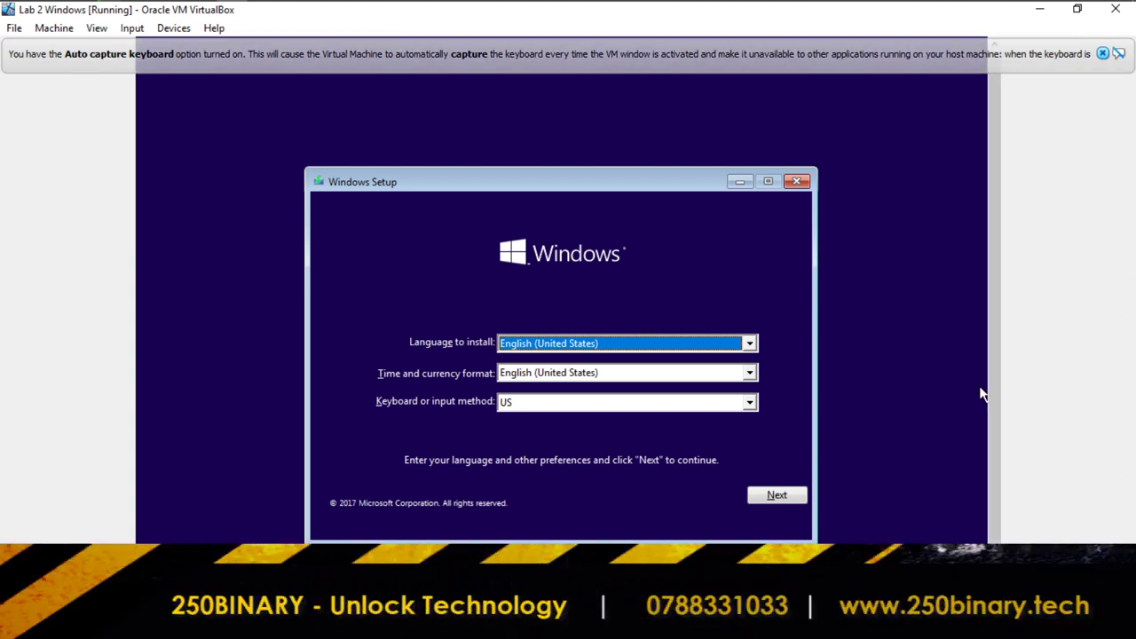
- Keep the English (United States) language settings, choose Install now, and accept the license terms
{"action": "left_click", "coordinate": [762, 499]}
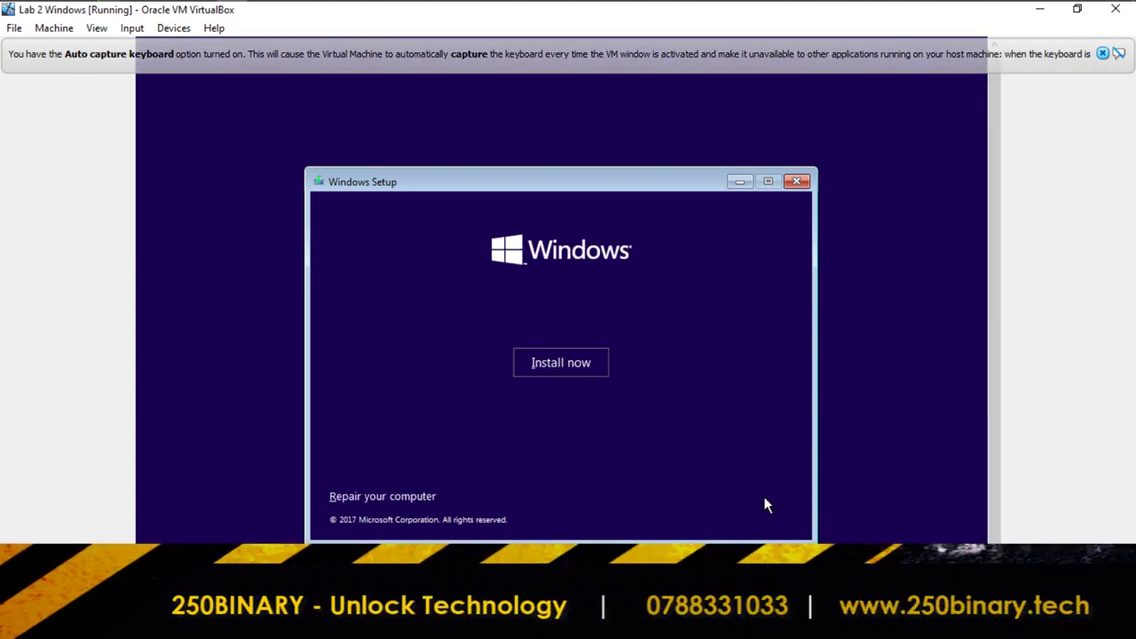
{"action": "left_click", "coordinate": [553, 371]}
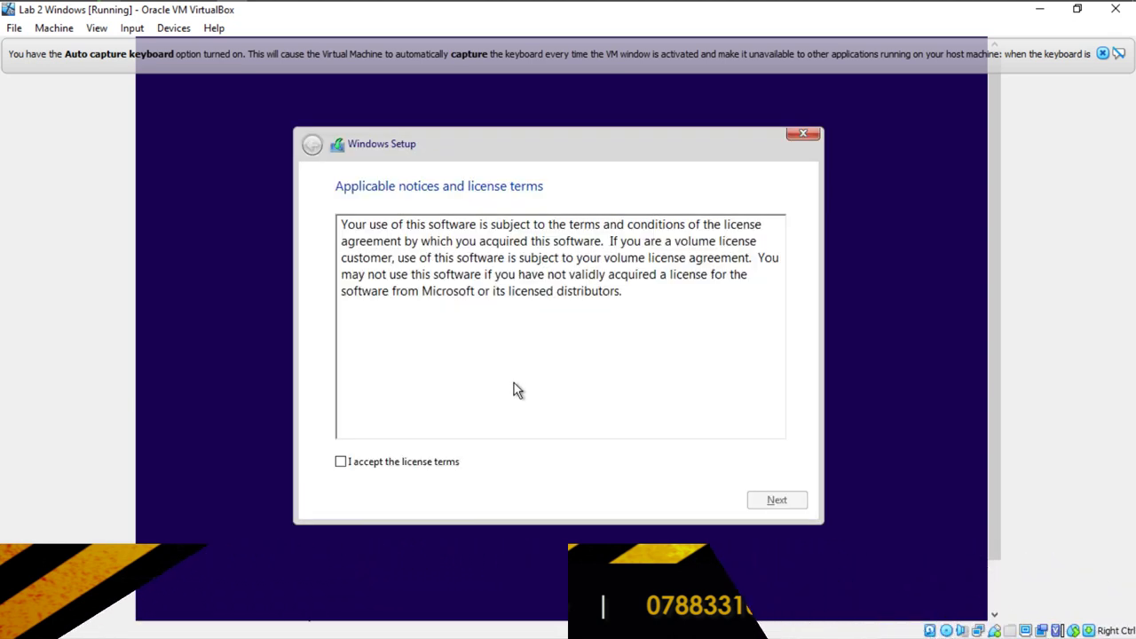
{"action": "left_click", "coordinate": [382, 463]}
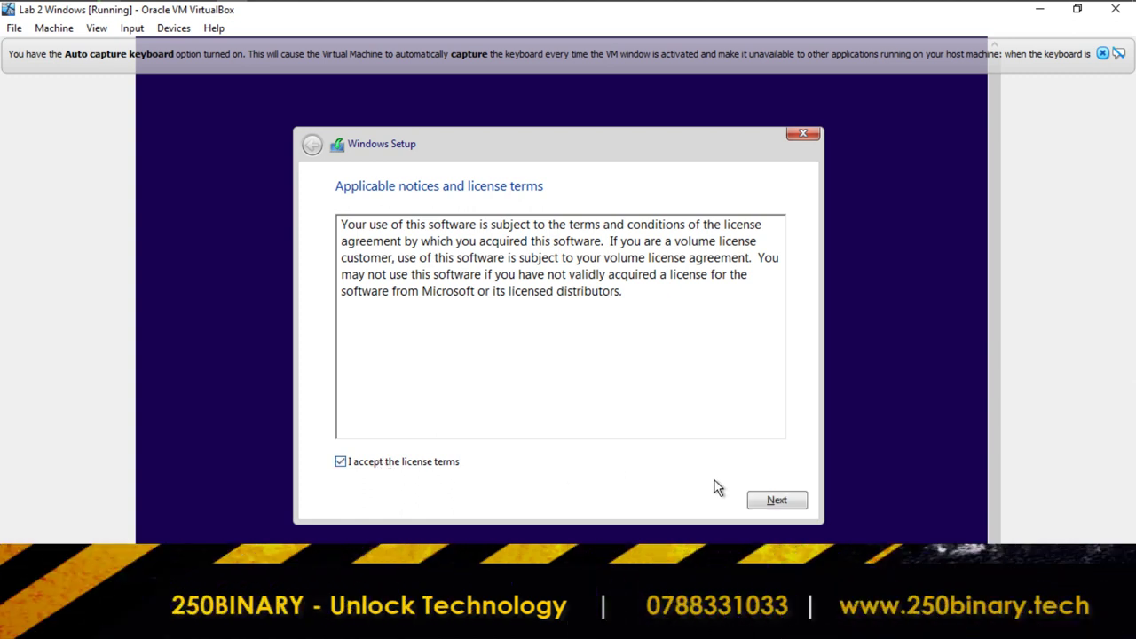
{"action": "left_click", "coordinate": [769, 501]}
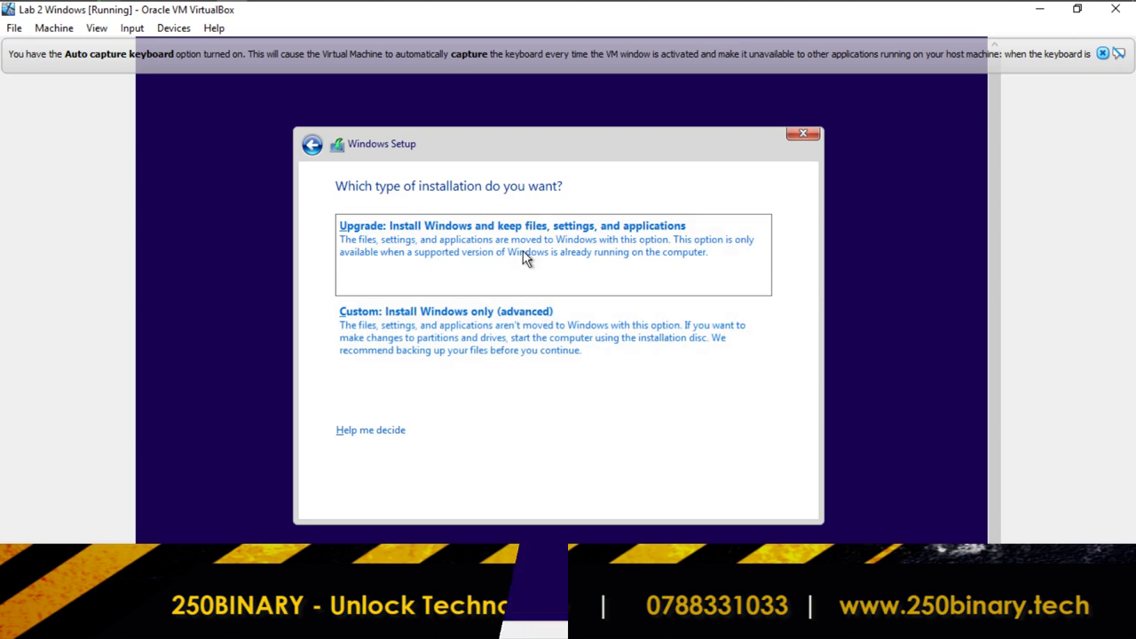
- Try Upgrade, then go back and choose Custom: Install Windows only (advanced)
{"action": "left_click", "coordinate": [522, 307]}
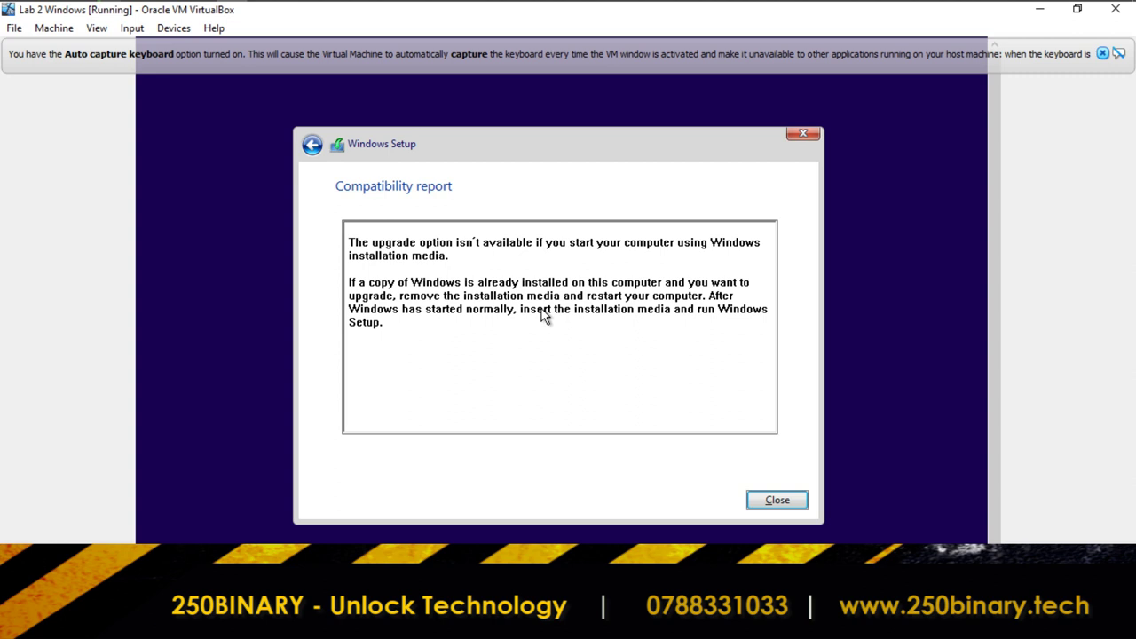
{"action": "left_click_drag", "start_coordinate": [498, 284], "coordinate": [535, 283]}
{"action": "left_click", "coordinate": [313, 146]}
{"action": "left_click", "coordinate": [398, 312]}
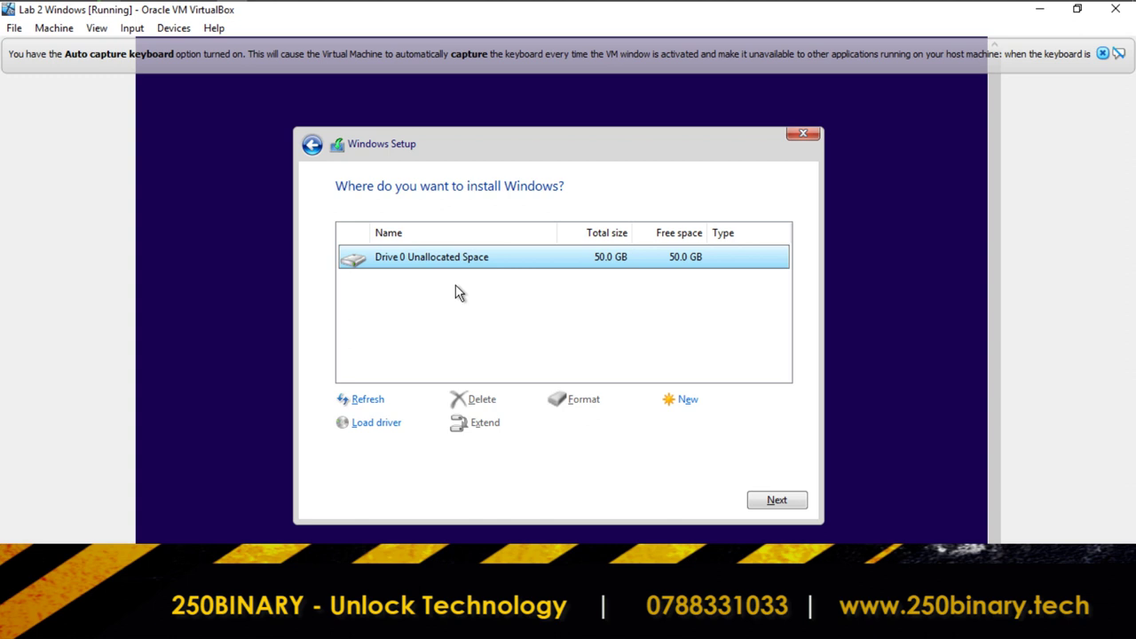
- Create a 51200 MB partition on Drive 0, accept the extra system partitions, and select Partition 2
{"action": "left_click", "coordinate": [680, 404]}
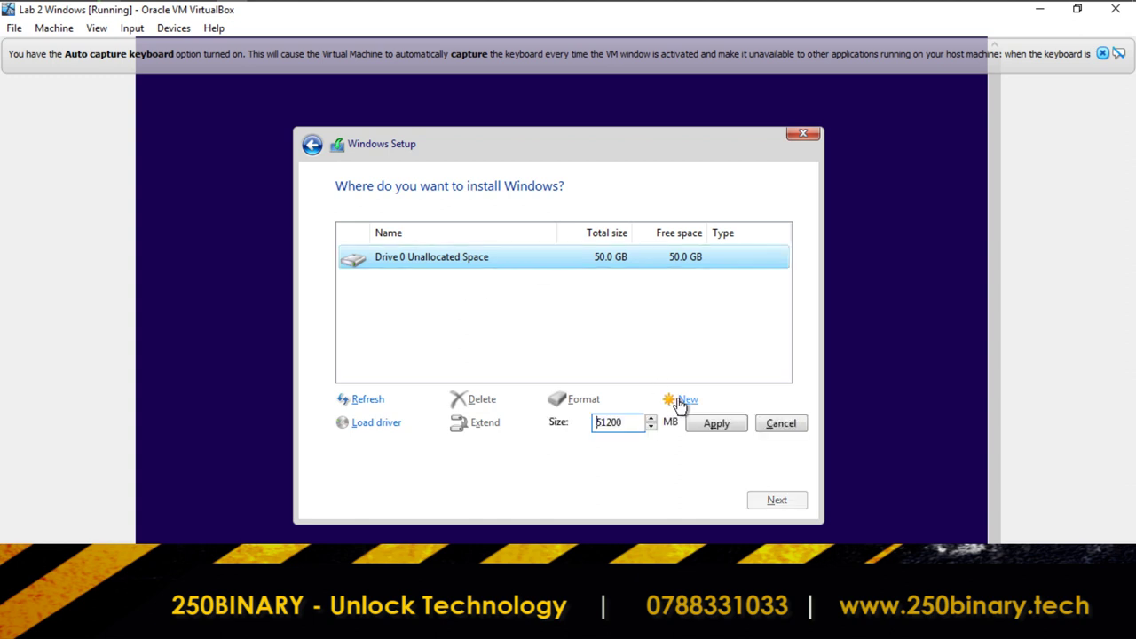
{"action": "double_click", "coordinate": [615, 427]}
{"action": "left_click", "coordinate": [715, 426]}
{"action": "left_click", "coordinate": [688, 426]}
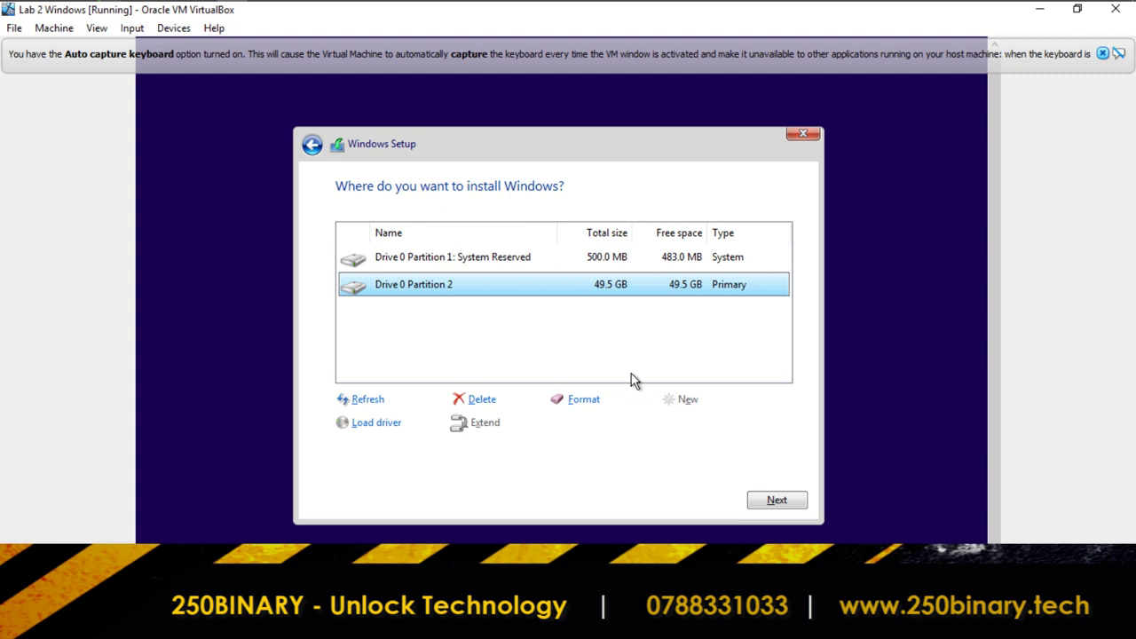
{"action": "left_click", "coordinate": [586, 400]}
- Confirm formatting the 49.5 GB Partition 2 and install Windows onto it
{"action": "left_click", "coordinate": [661, 422]}
{"action": "left_click", "coordinate": [776, 501]}
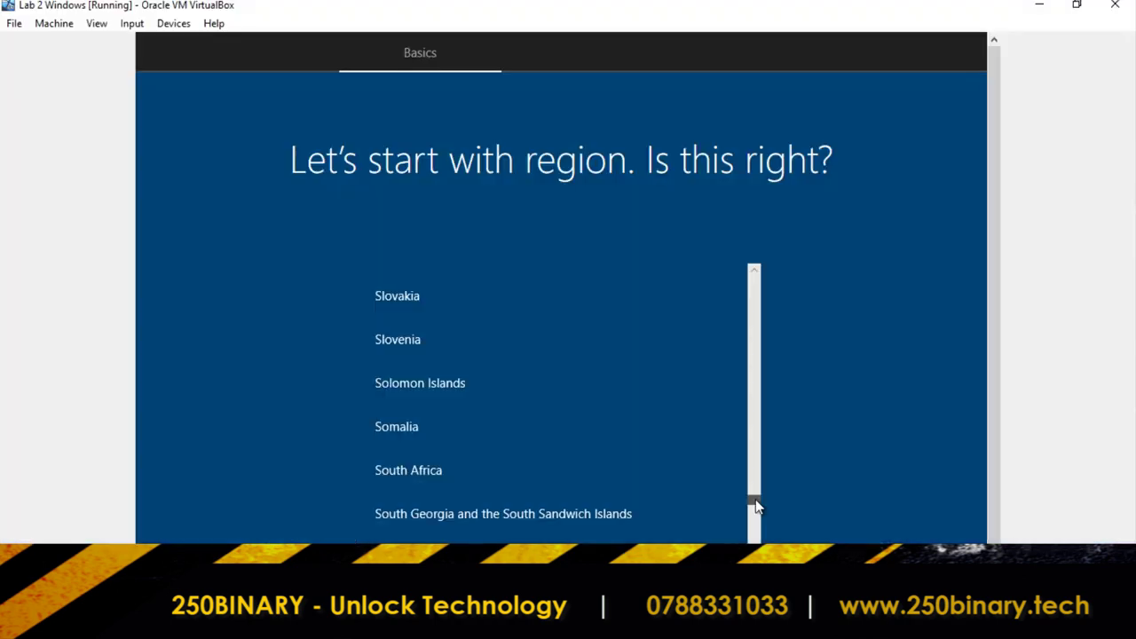
- Pick Rwanda from the region list, accept the US keyboard, and skip a second layout
{"action": "left_click_drag", "start_coordinate": [756, 506], "coordinate": [758, 478]}
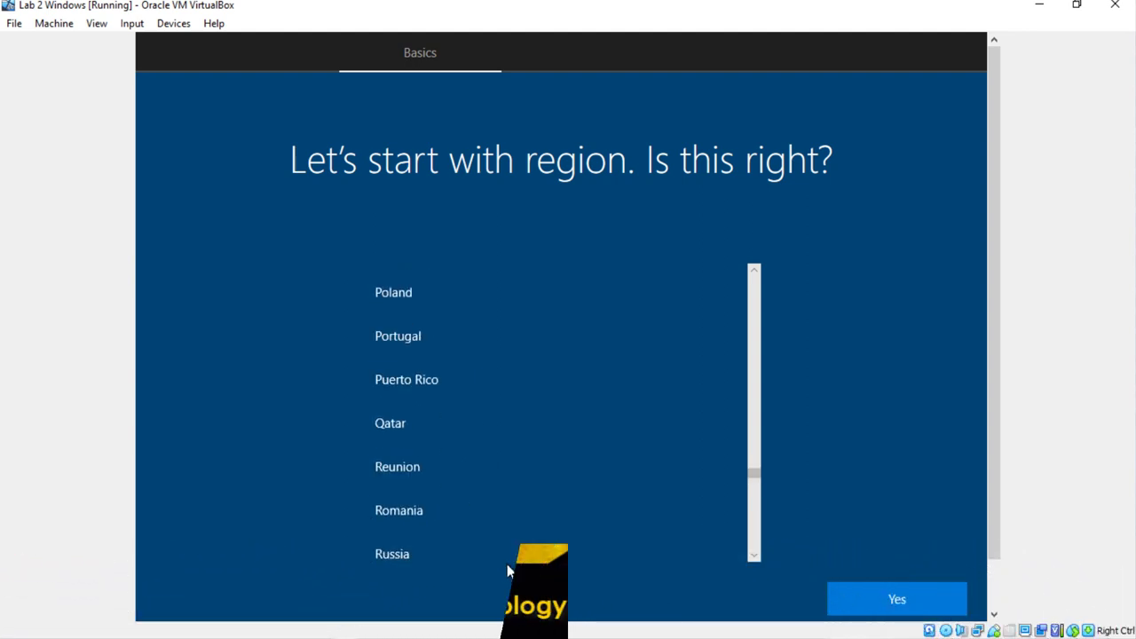
{"action": "scroll", "coordinate": [559, 404], "scroll_direction": "down", "scroll_amount": 3}
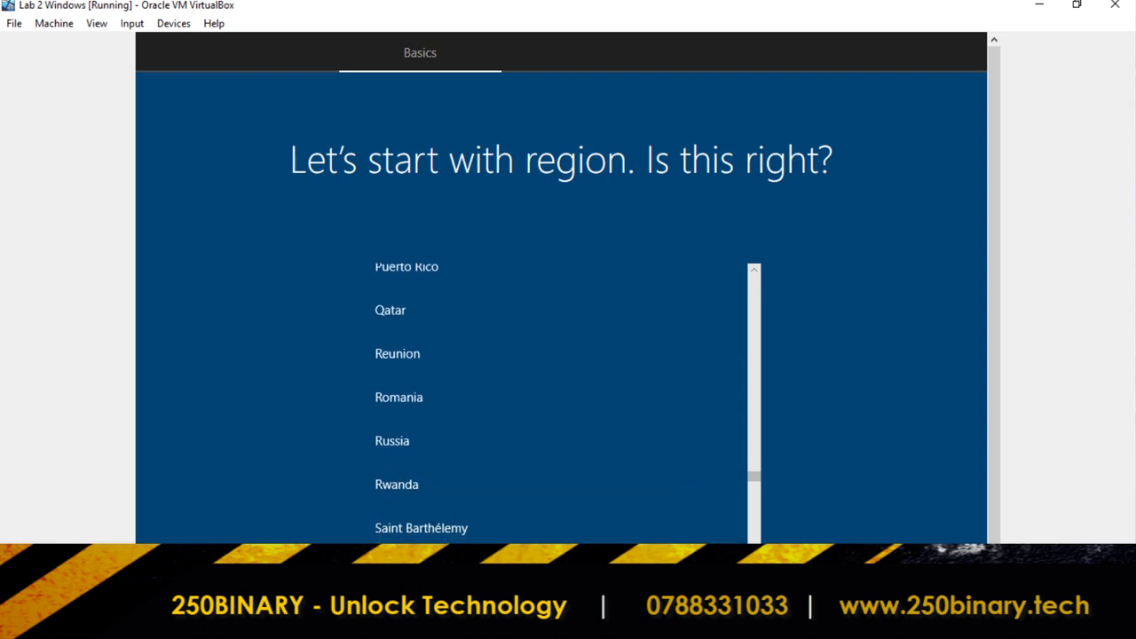
{"action": "left_click", "coordinate": [603, 475]}
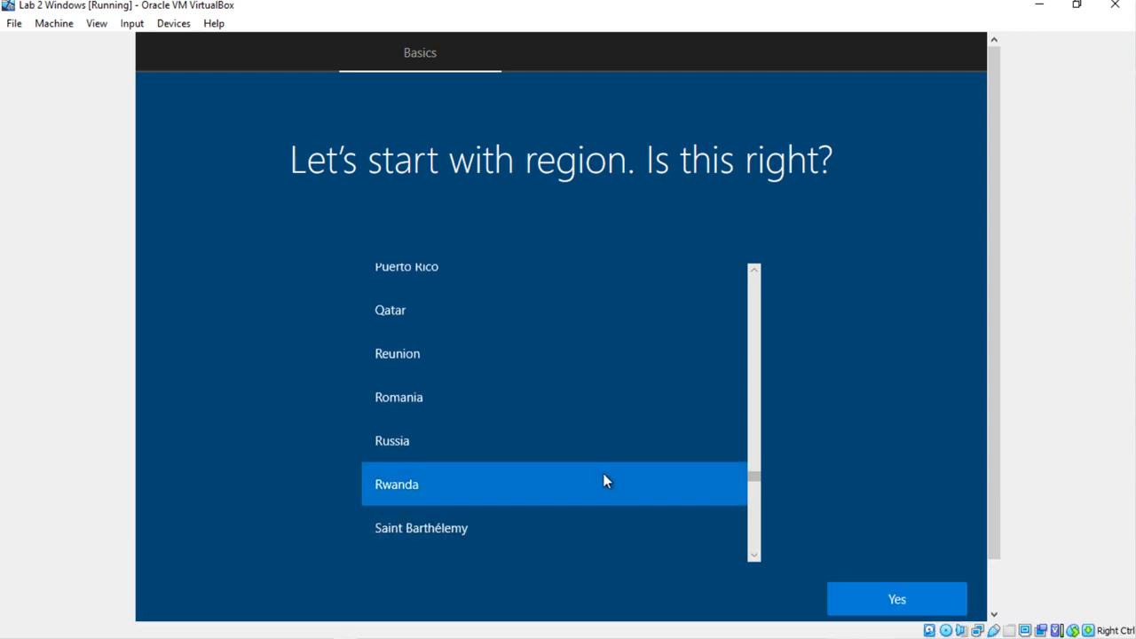
{"action": "left_click", "coordinate": [885, 598]}
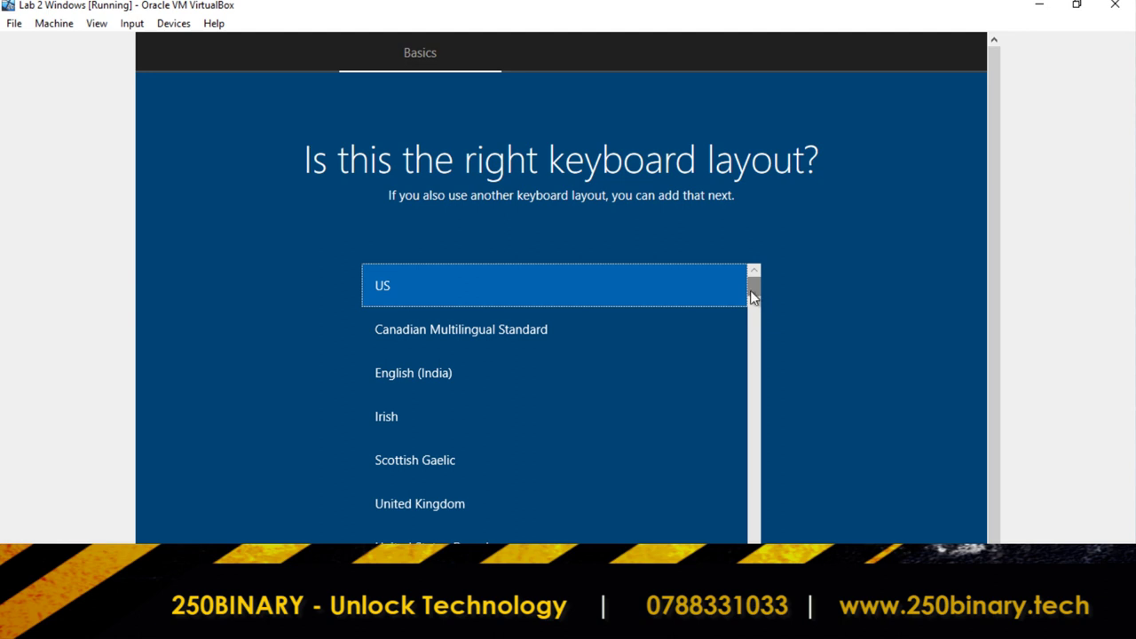
{"action": "key", "text": "Return"}
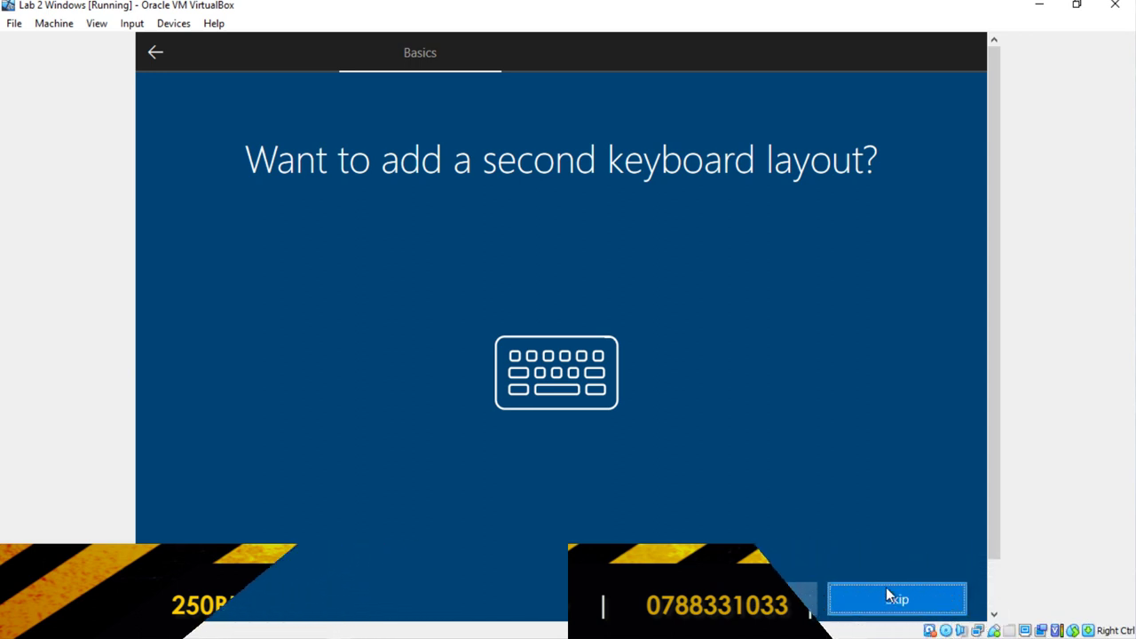
{"action": "left_click", "coordinate": [886, 590]}
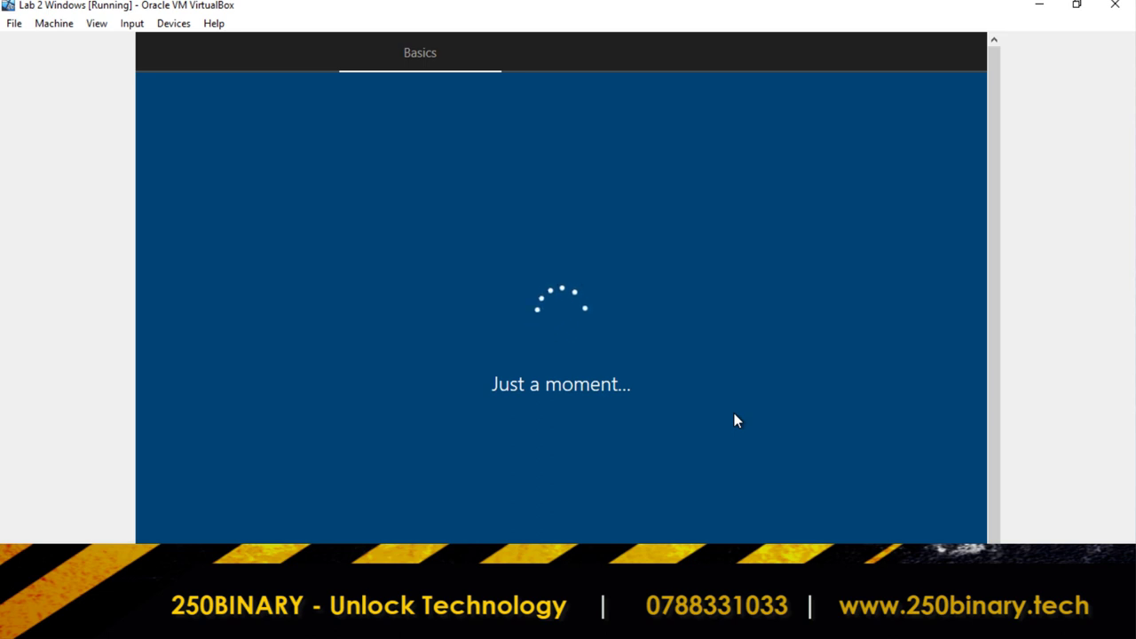
- Enter the account name, then set and confirm the account password
{"action": "type", "text": "250BINARY TEST LAB"}
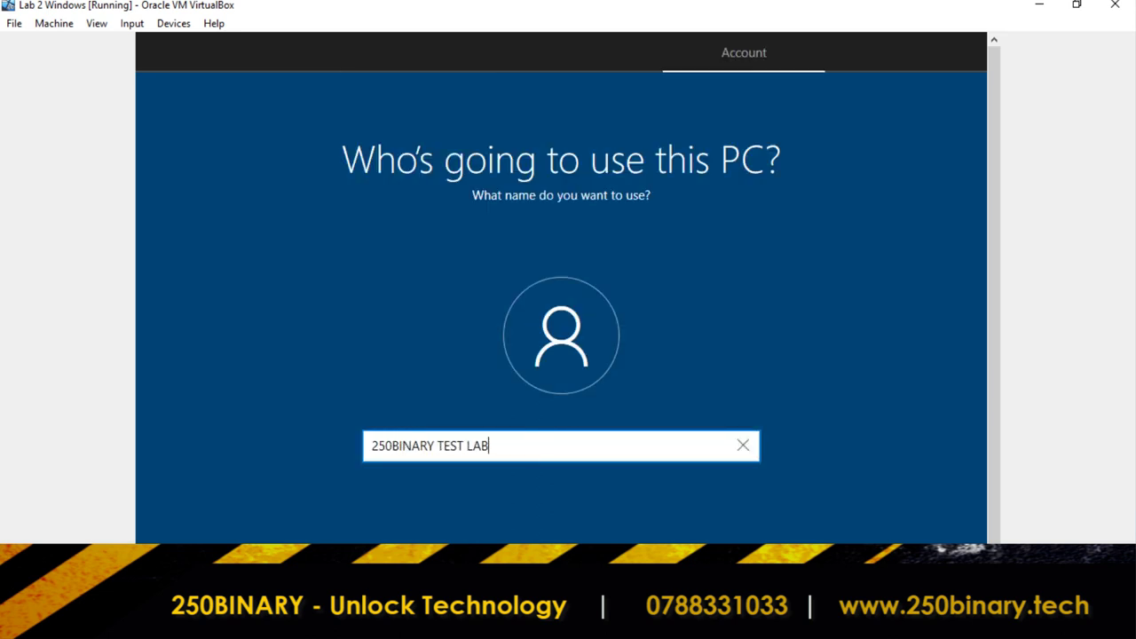
{"action": "key", "text": "Return"}
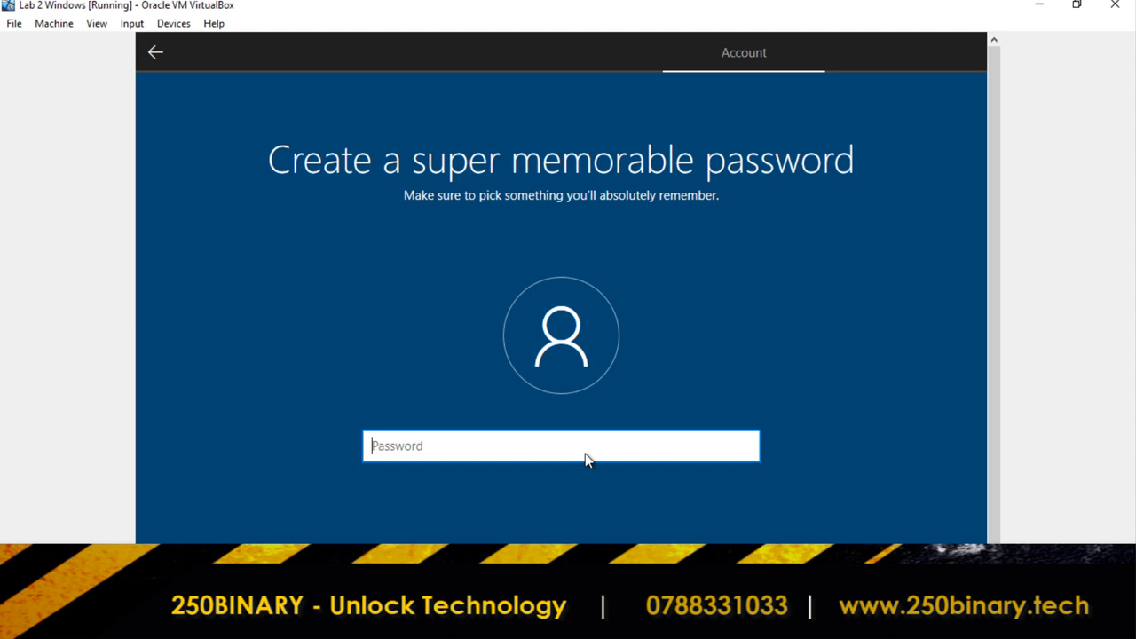
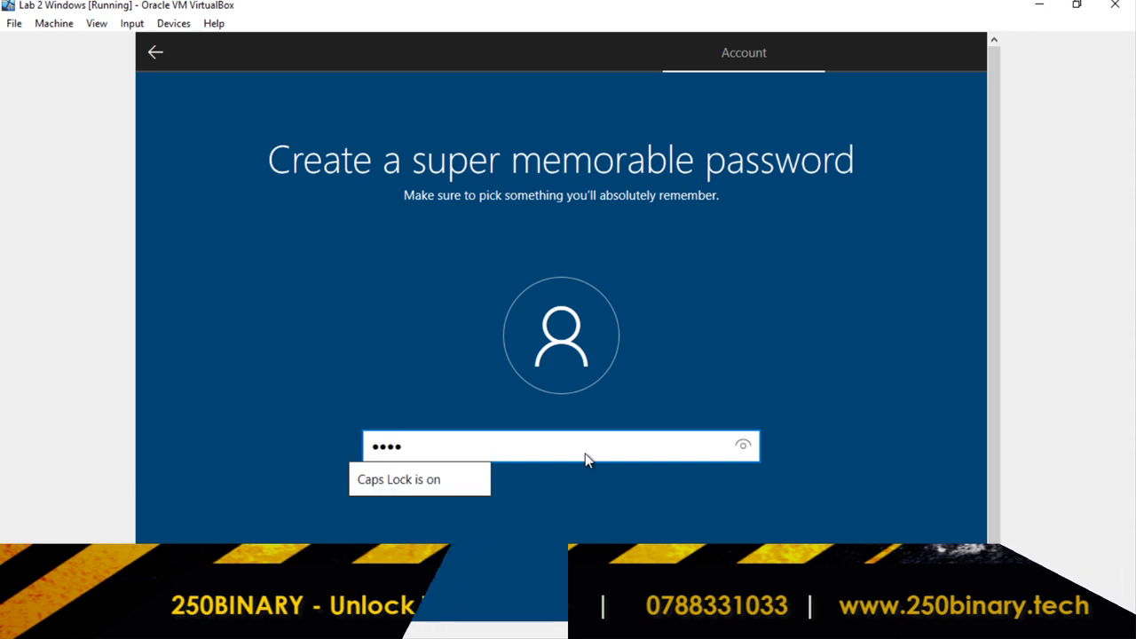
{"action": "key", "text": "Return"}
{"action": "left_click", "coordinate": [892, 588]}
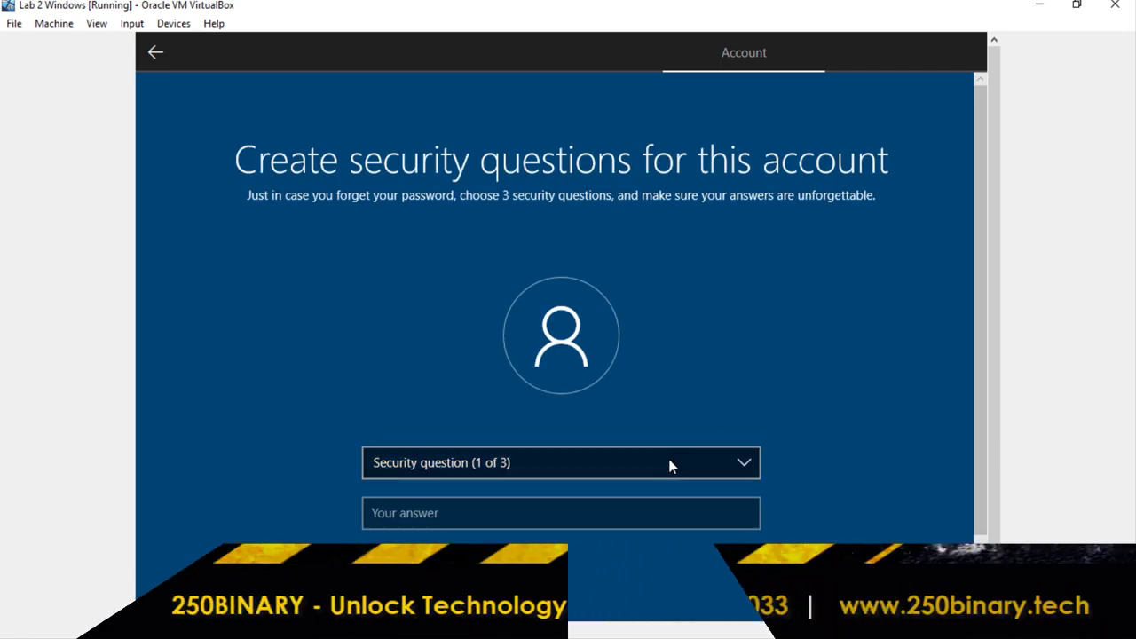
- Answer security questions 1 and 2: first pet's name and childhood nickname
{"action": "left_click", "coordinate": [672, 463]}
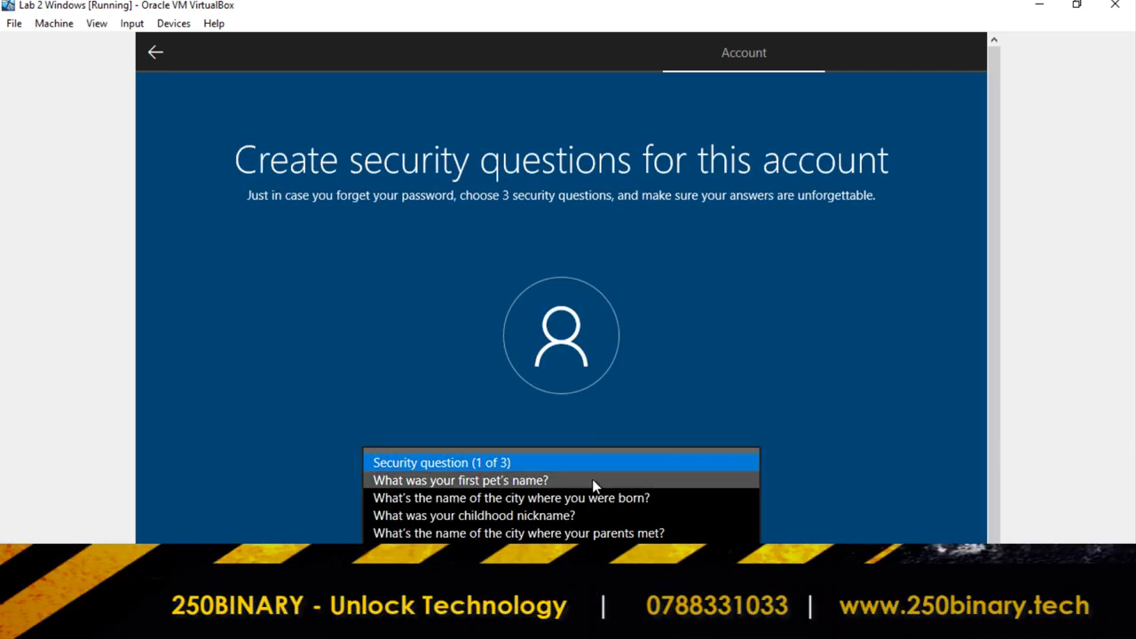
{"action": "left_click", "coordinate": [592, 480]}
{"action": "left_click", "coordinate": [521, 509]}
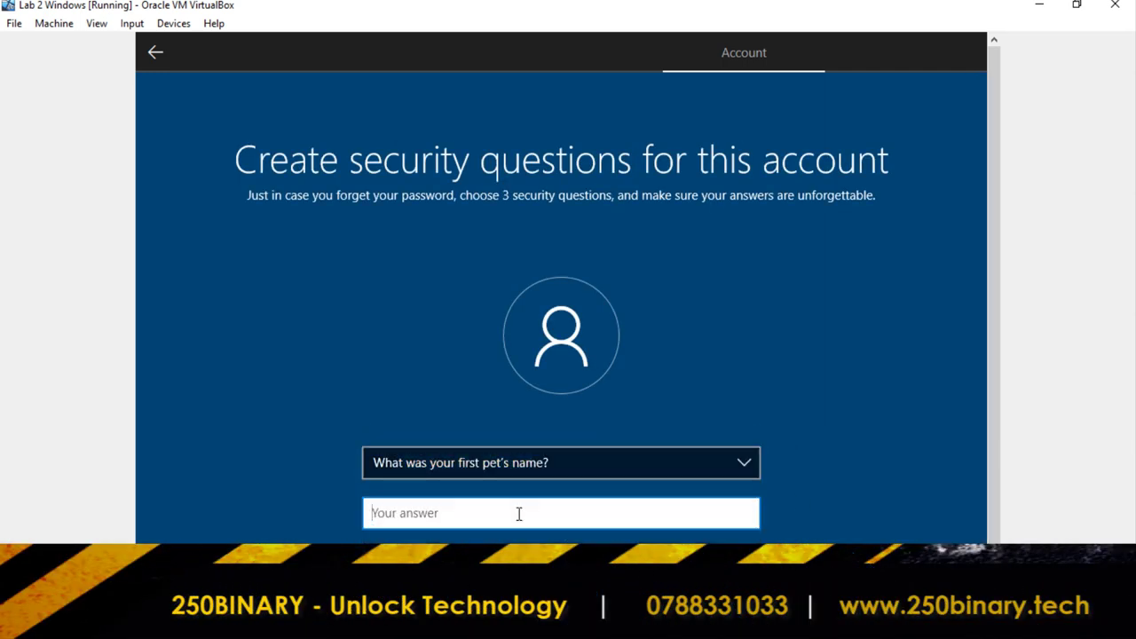
{"action": "key", "text": "Return"}
{"action": "left_click", "coordinate": [621, 463]}
{"action": "left_click", "coordinate": [613, 497]}
{"action": "left_click", "coordinate": [603, 521]}
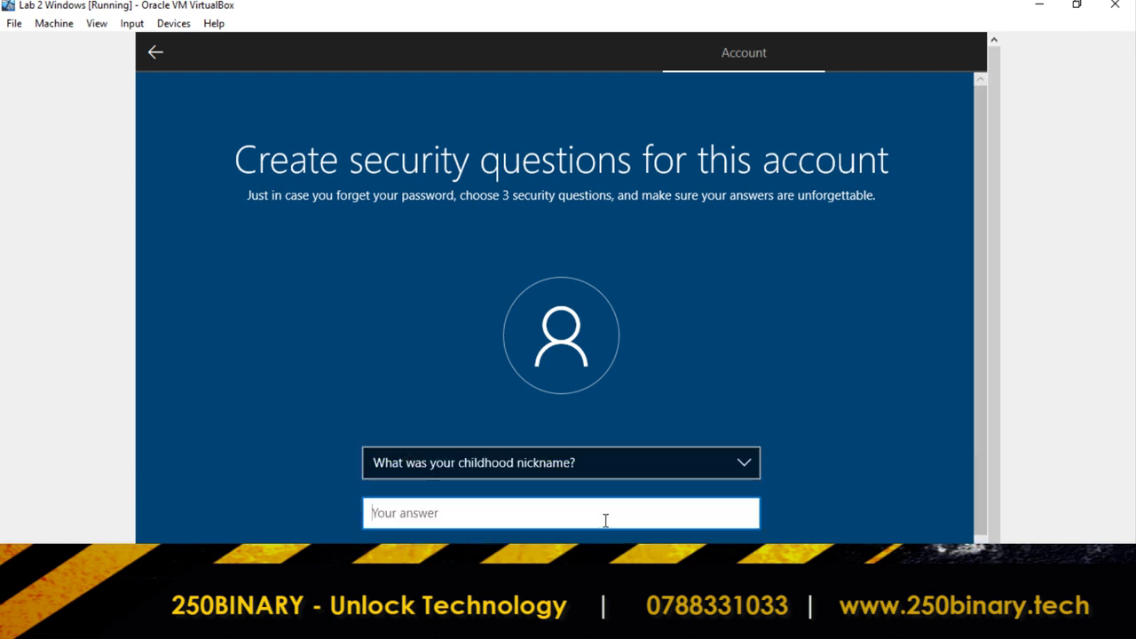
{"action": "key", "text": "Return"}
- Choose the parents' meeting-city question as question 3, answer it, and submit
{"action": "left_click", "coordinate": [600, 463]}
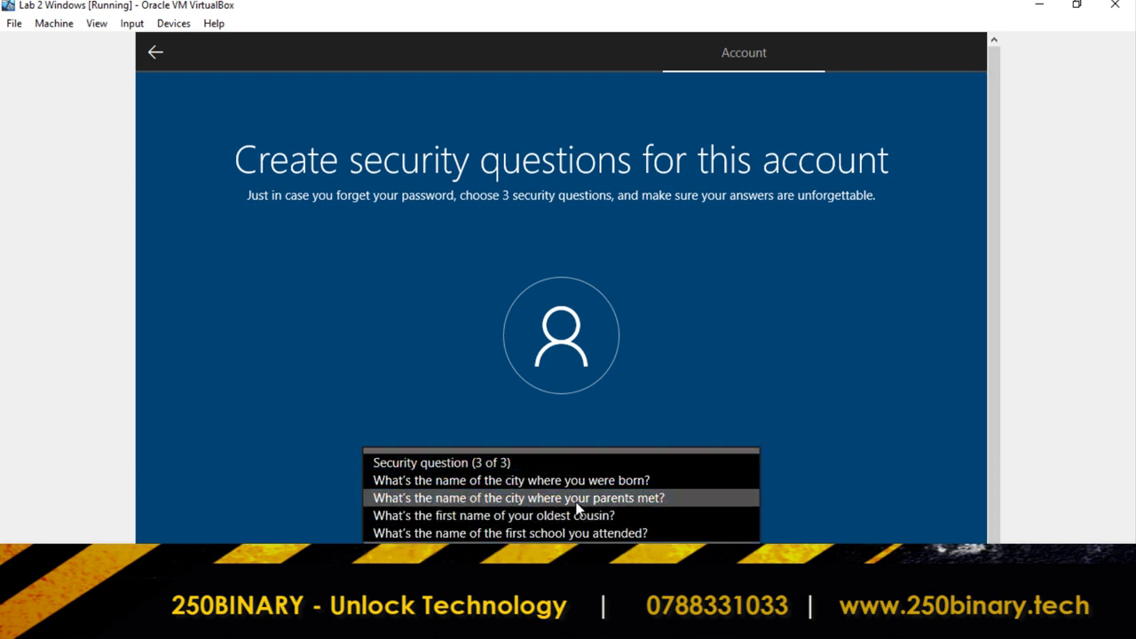
{"action": "left_click", "coordinate": [583, 499]}
{"action": "left_click", "coordinate": [557, 524]}
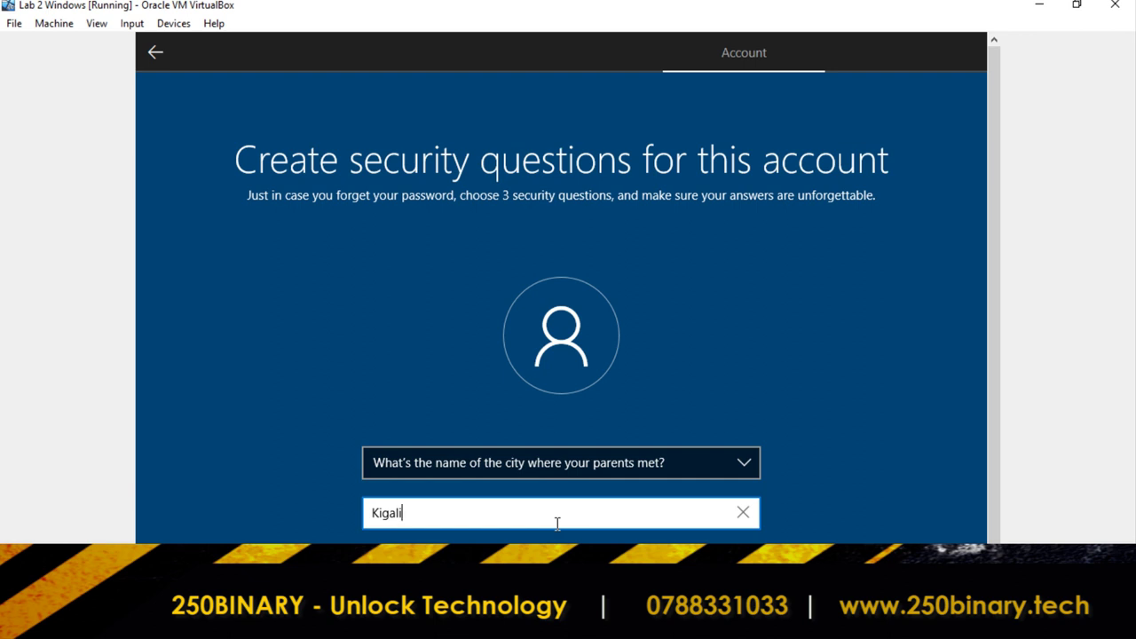
{"action": "key", "text": "Return"}
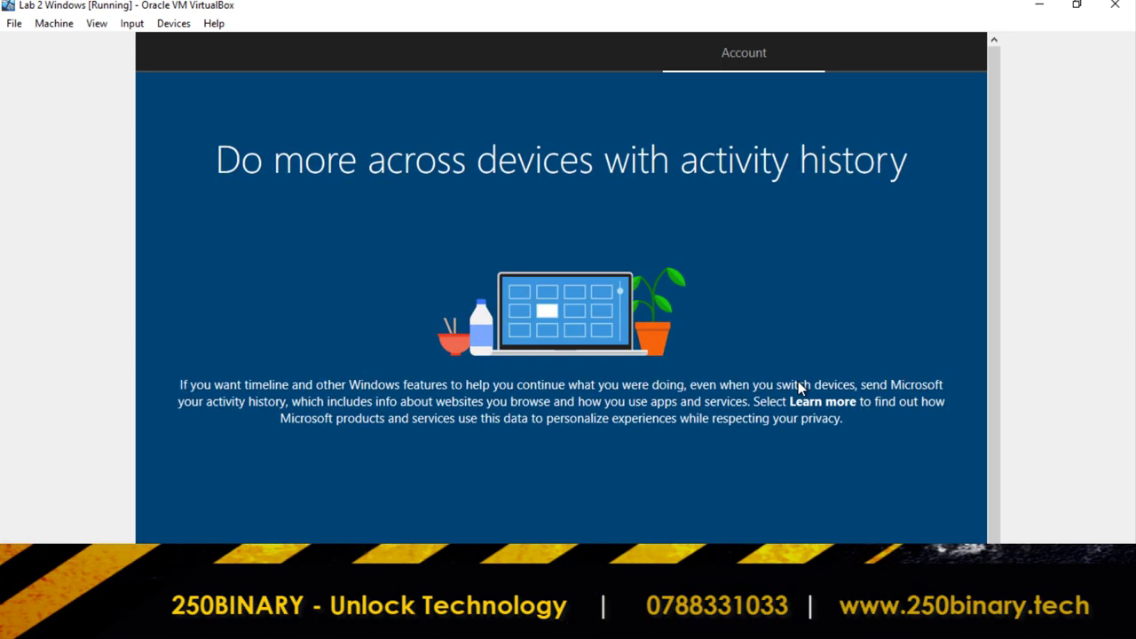
- Skip the activity history page, then dismiss the Safe To Remove Hardware toast and network discoverability flyout
{"action": "left_click", "coordinate": [932, 577]}
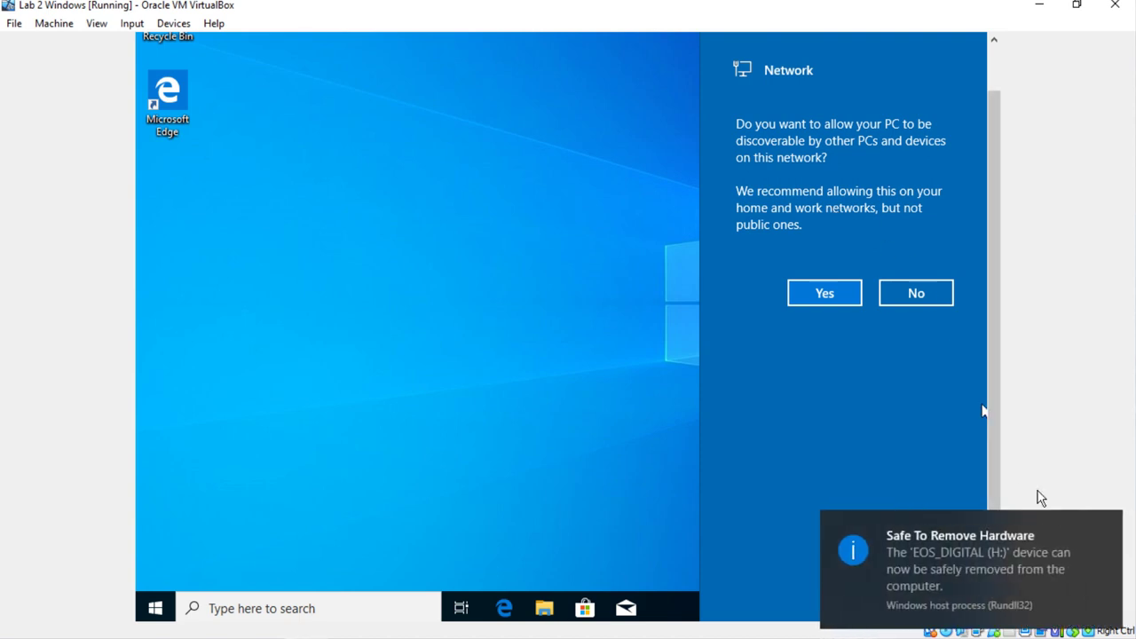
{"action": "left_click", "coordinate": [1105, 529]}
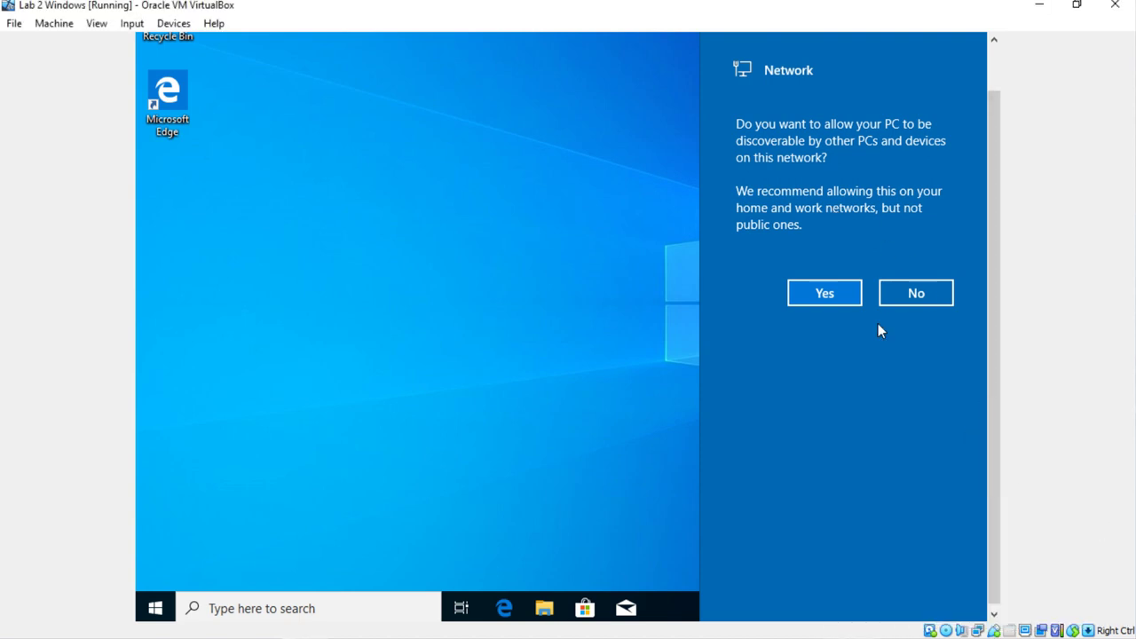
{"action": "mouse_move", "coordinate": [271, 5]}
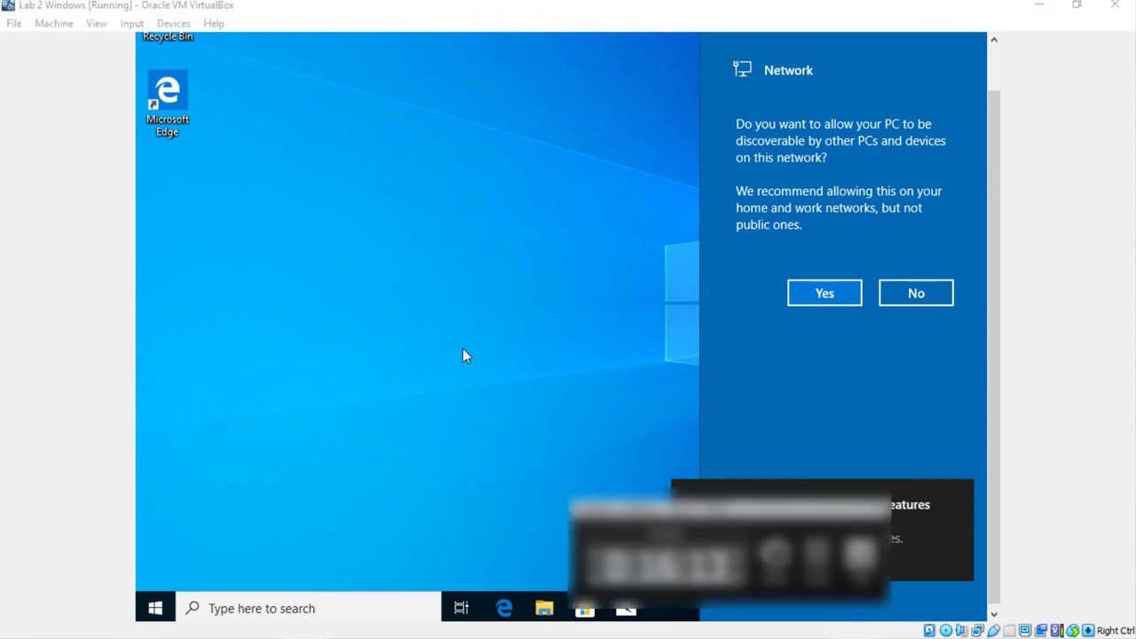
{"action": "left_click", "coordinate": [665, 449]}
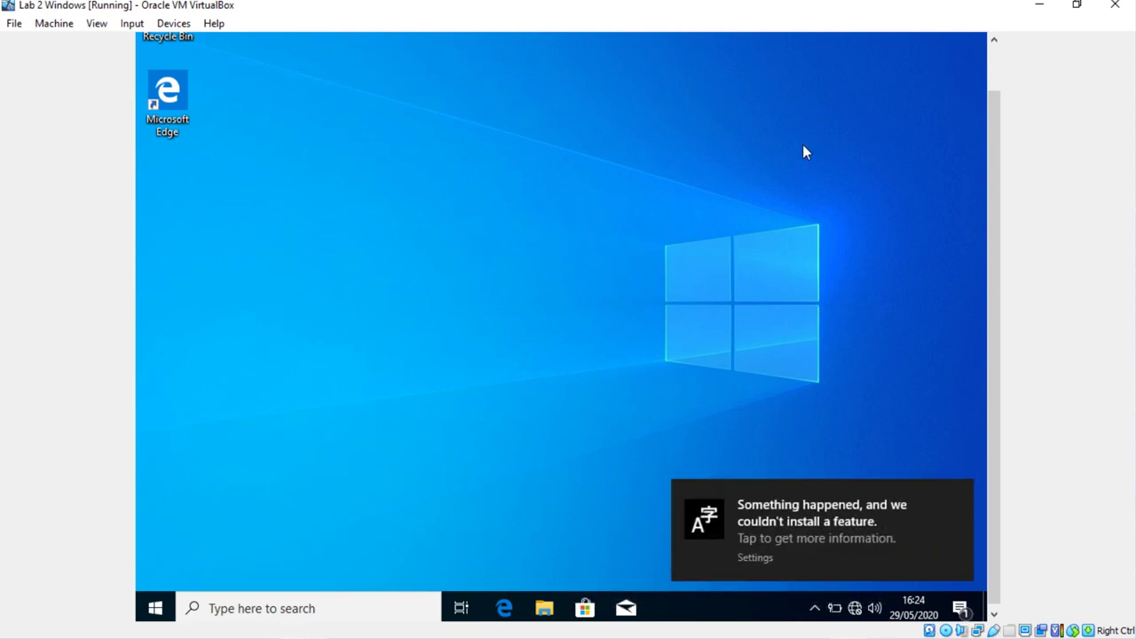
- Open File Explorer's This PC in the guest and restore the VM window from maximized
{"action": "double_click", "coordinate": [193, 60]}
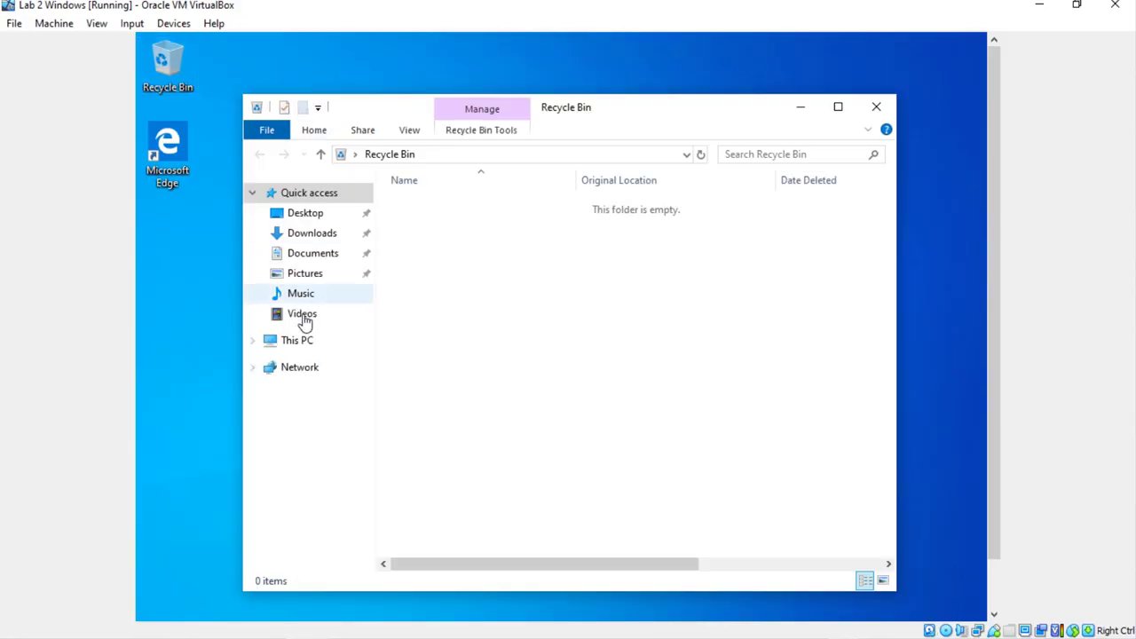
{"action": "left_click", "coordinate": [305, 348]}
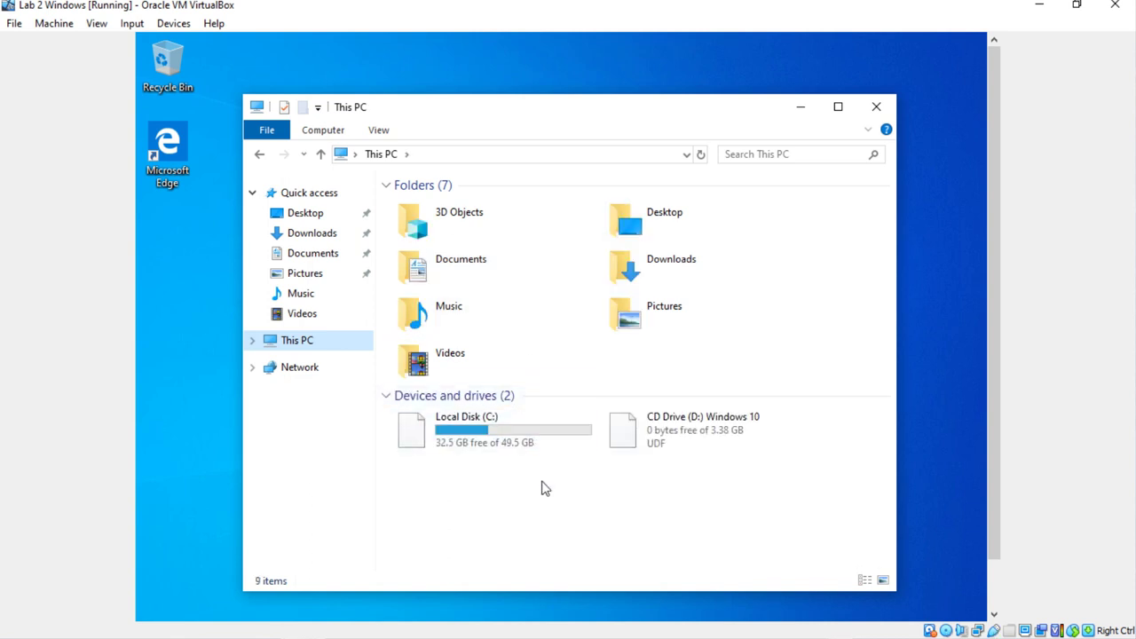
{"action": "left_click", "coordinate": [1078, 9]}
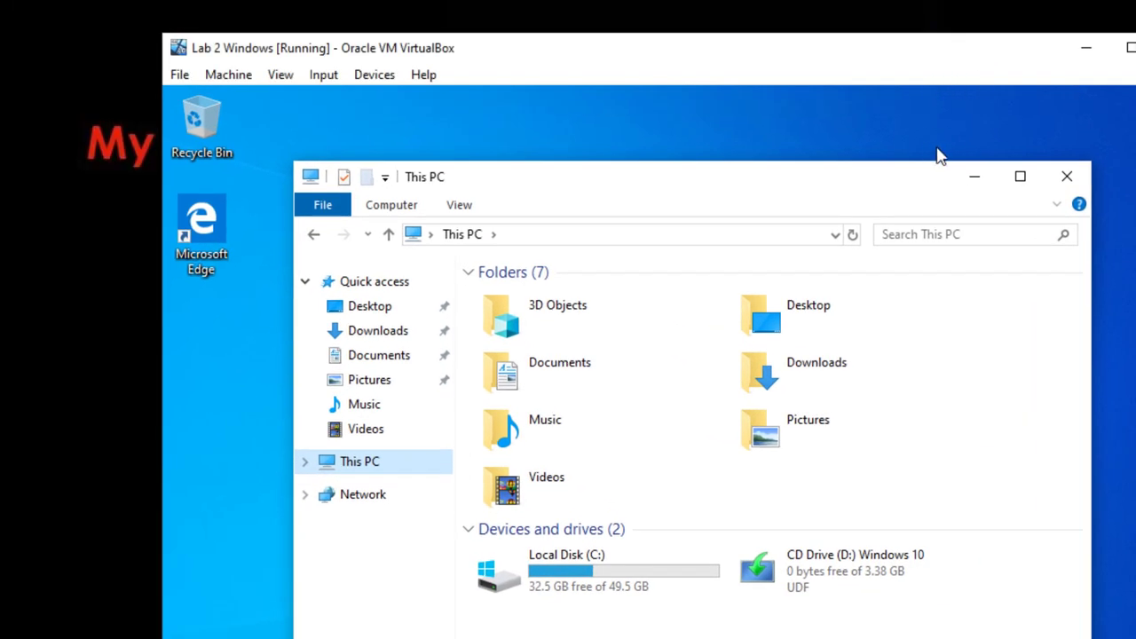
{"action": "left_click", "coordinate": [1067, 177]}
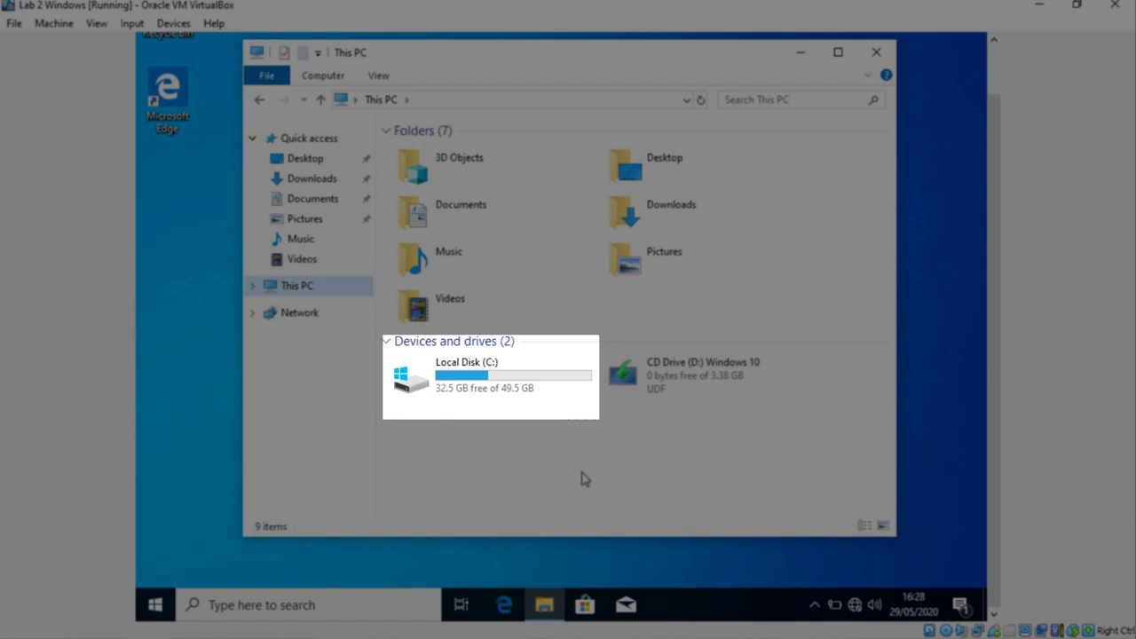
- Check the guest drives: Local Disk (C:) shows 32.5 GB free of 49.5 GB
{"action": "left_click_drag", "start_coordinate": [582, 472], "coordinate": [501, 397]}
{"action": "left_click_drag", "start_coordinate": [834, 461], "coordinate": [400, 352]}
{"action": "left_click", "coordinate": [457, 426]}
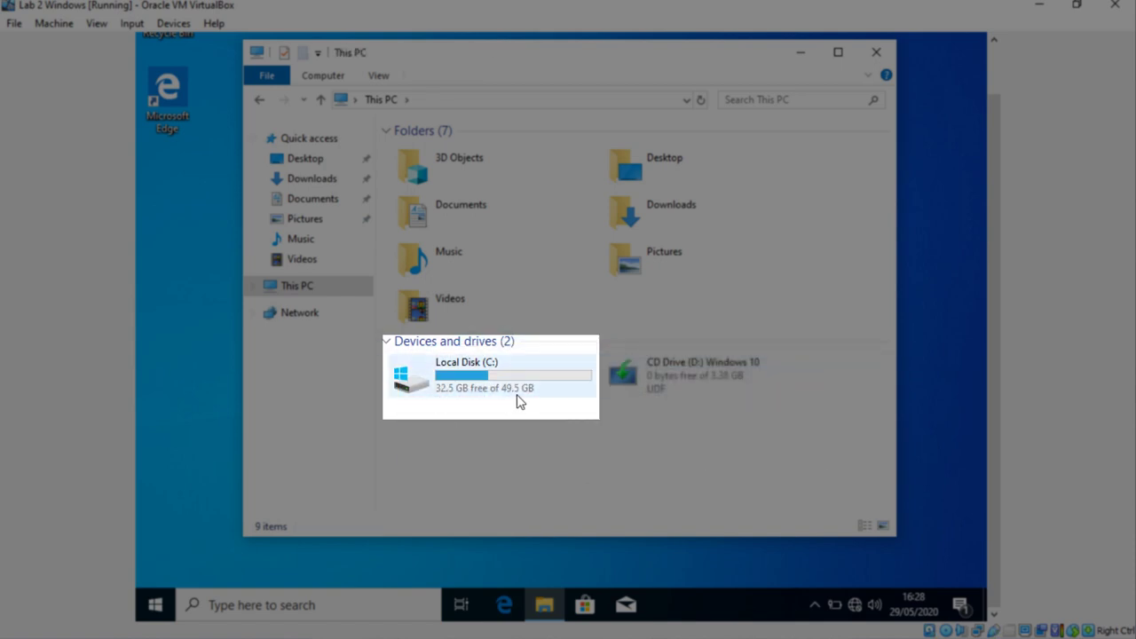
{"action": "mouse_move", "coordinate": [517, 395]}
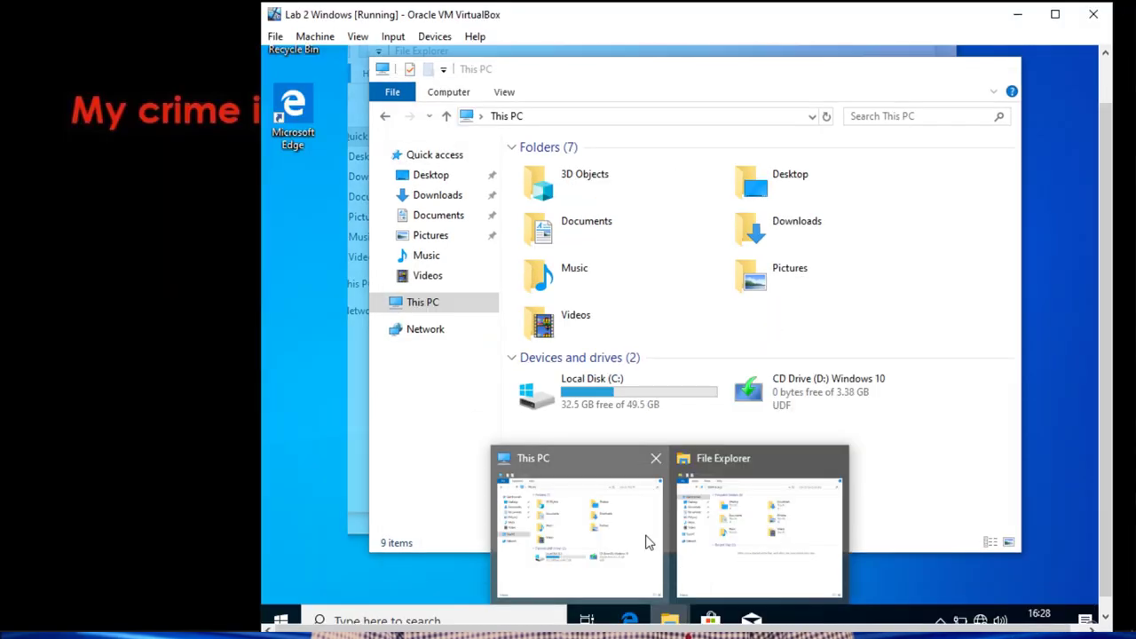
{"action": "left_click", "coordinate": [649, 539]}
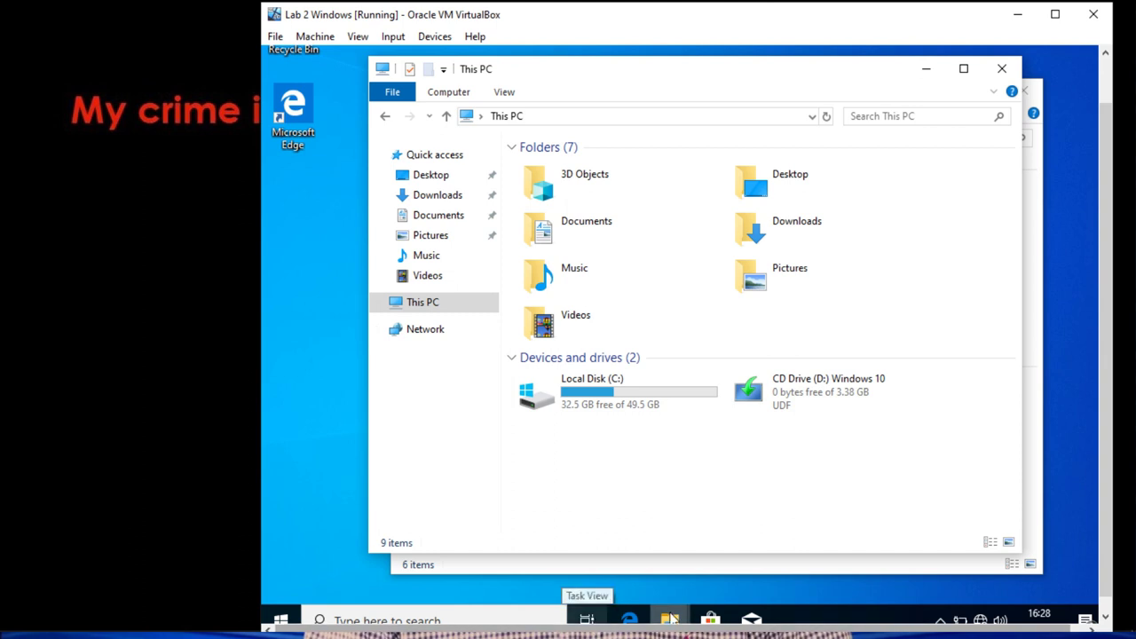
{"action": "mouse_move", "coordinate": [672, 617]}
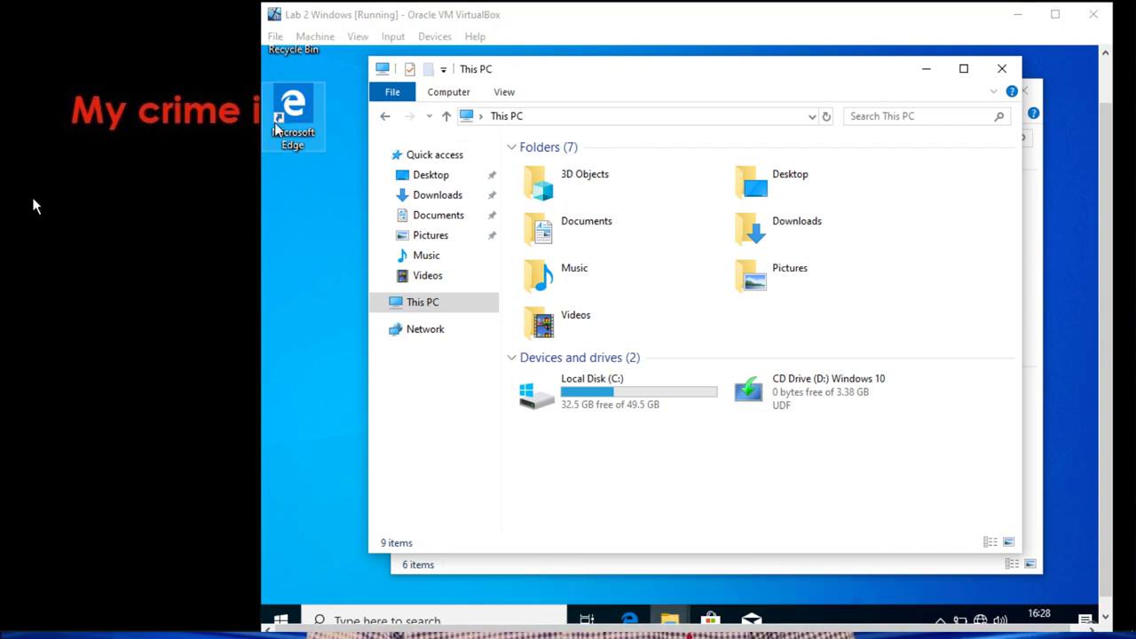
{"action": "mouse_move", "coordinate": [19, 4]}
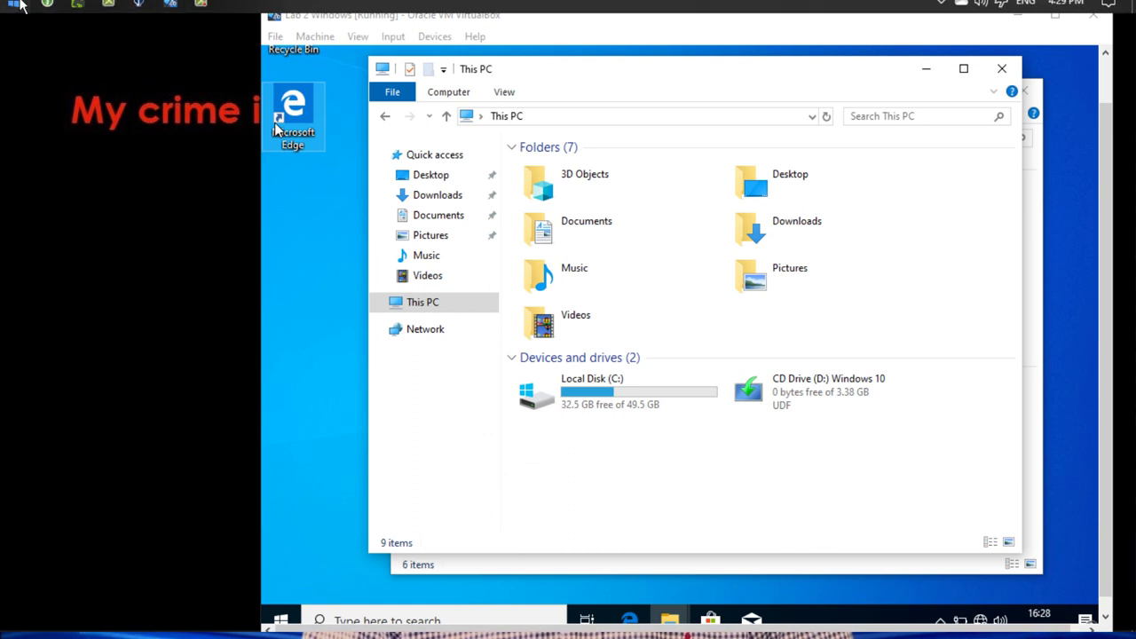
- Show the host's This PC, where Local Disk (C:) has 24.3 GB free of 224 GB
{"action": "left_click", "coordinate": [14, 4]}
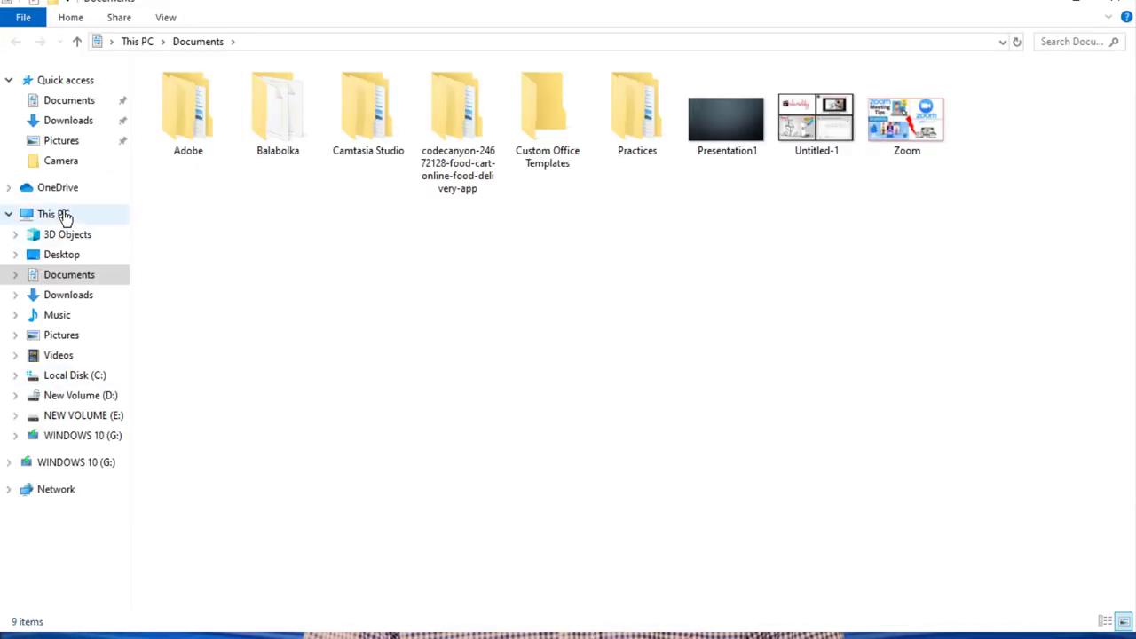
{"action": "left_click", "coordinate": [63, 216]}
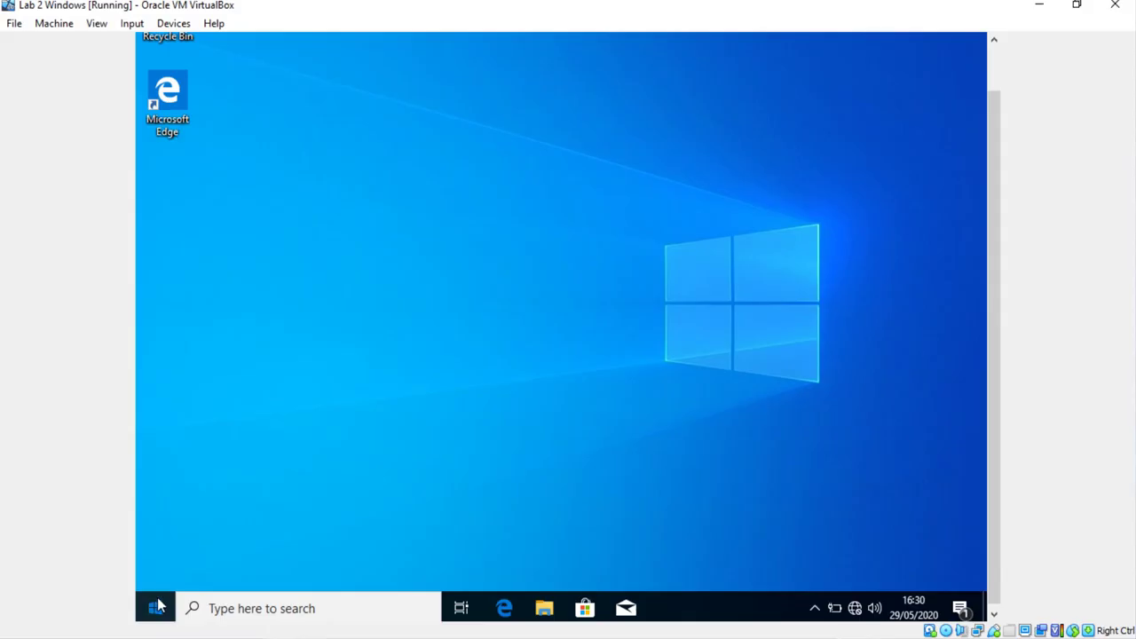
- Shut down the Windows 10 guest via its Start menu power options and move the VM window left
{"action": "left_click", "coordinate": [155, 607]}
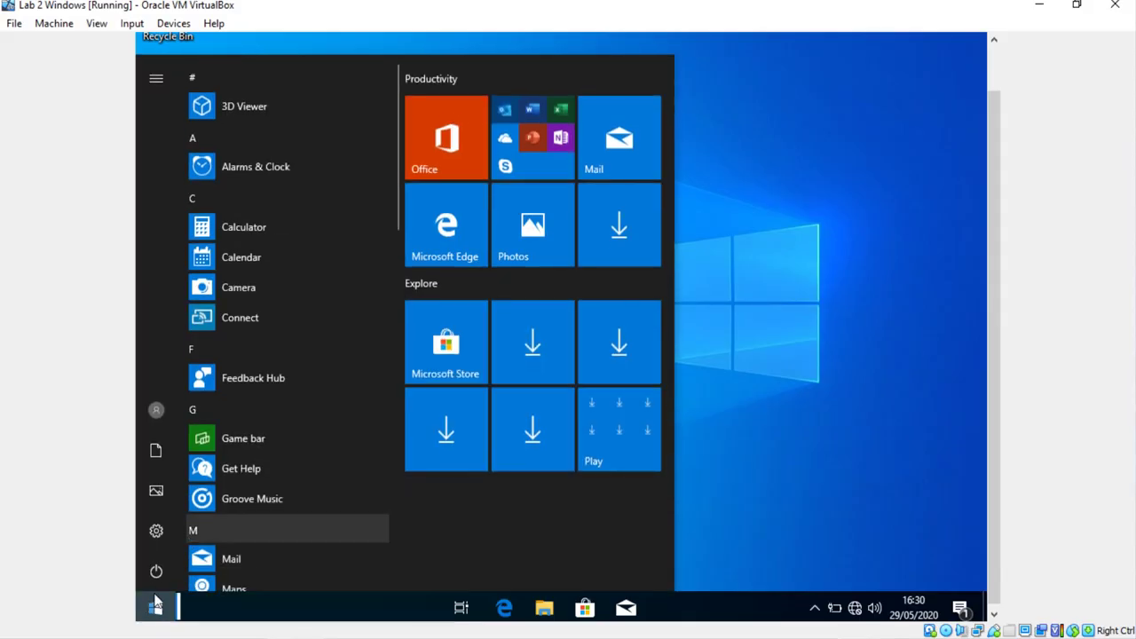
{"action": "left_click", "coordinate": [156, 571]}
{"action": "left_click", "coordinate": [188, 504]}
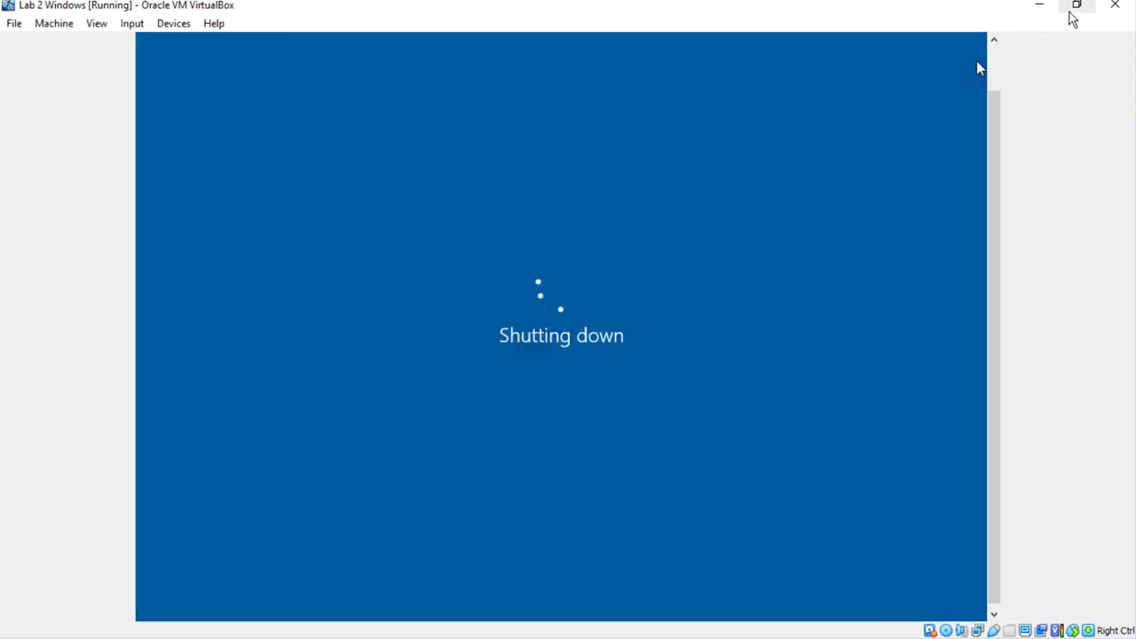
{"action": "left_click", "coordinate": [1076, 5]}
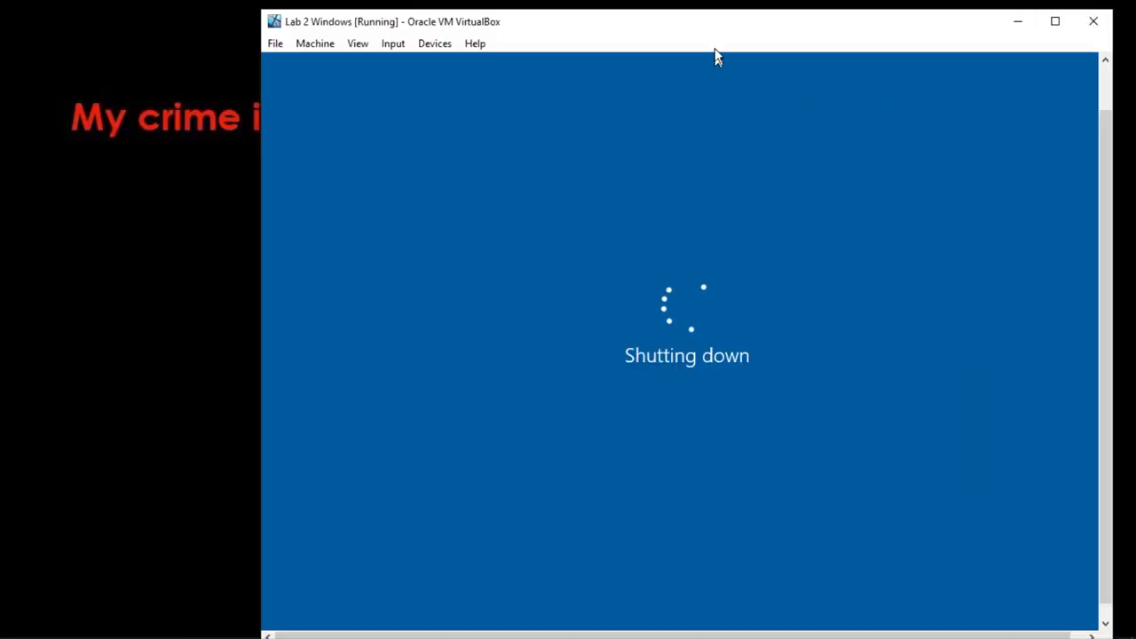
{"action": "left_click_drag", "start_coordinate": [701, 27], "coordinate": [533, 20]}
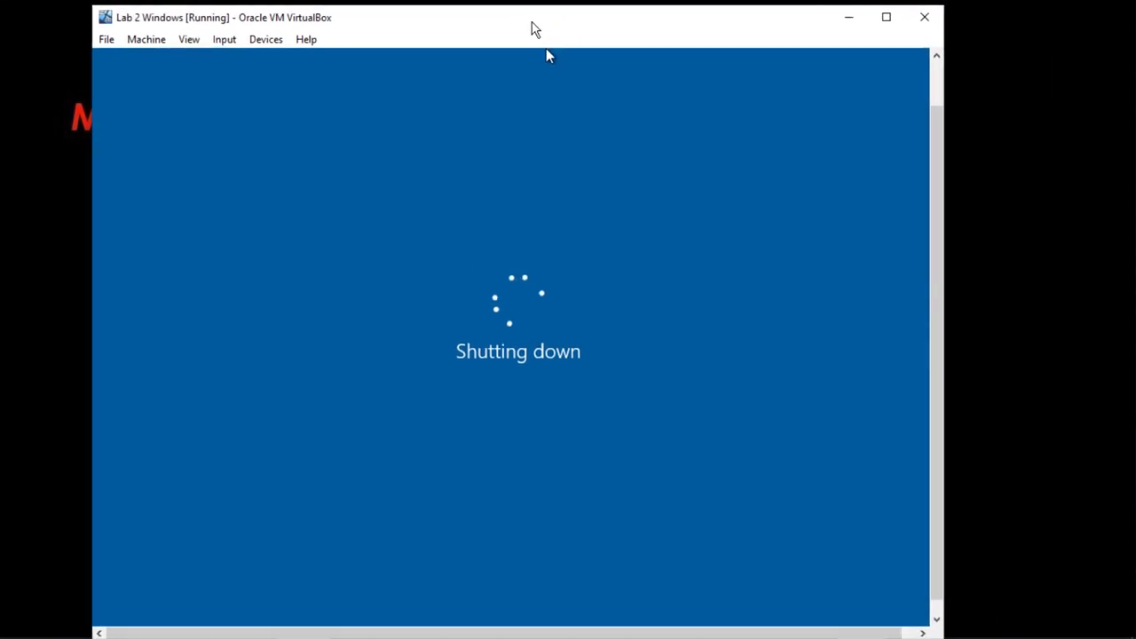